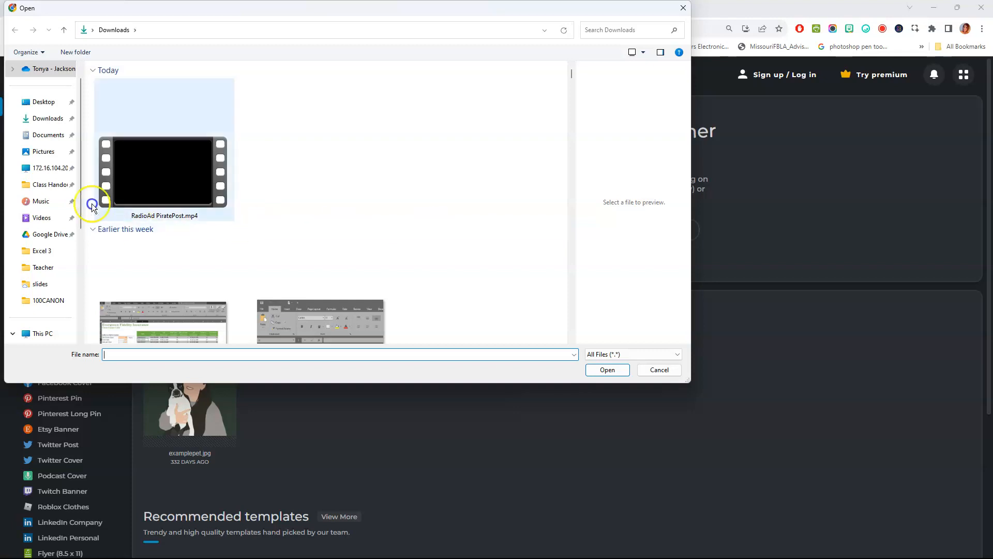
- Open the photo 2lex.jpg from the Pictures folder and return to the editor's home page
{"action": "left_click", "coordinate": [44, 151]}
{"action": "double_click", "coordinate": [249, 184]}
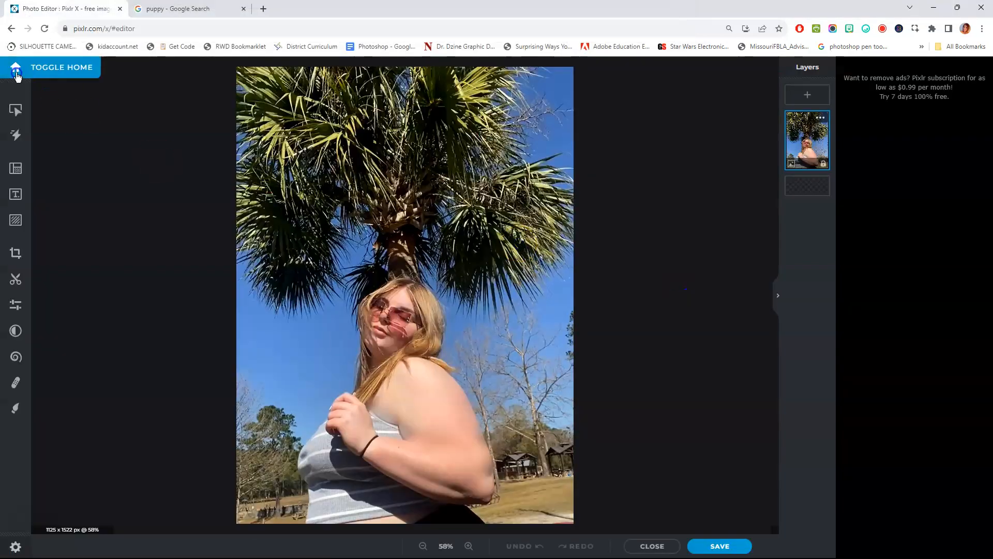
{"action": "left_click", "coordinate": [16, 67]}
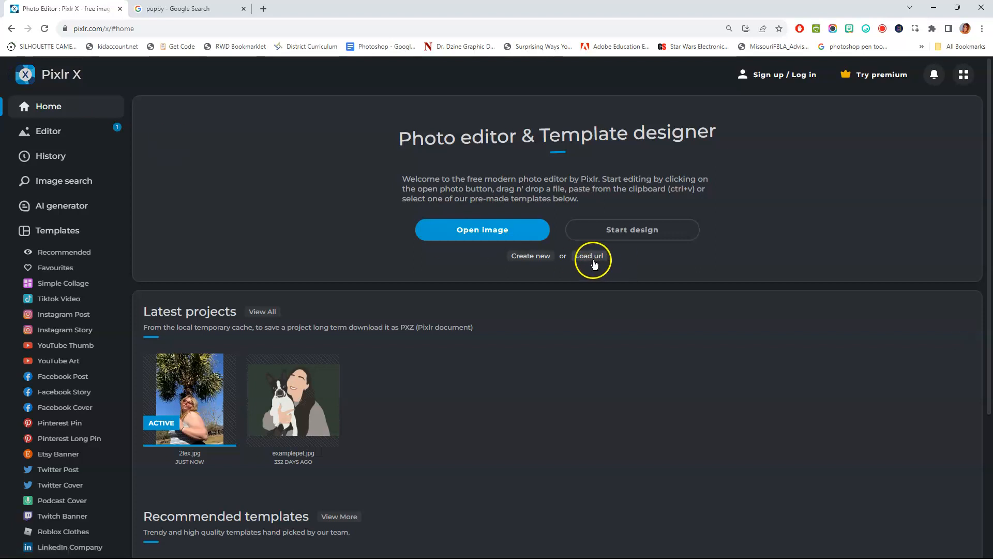
- Switch to the Google image results, open the Santa Monica Pet Medical Center beagle image in its own tab and copy its address
{"action": "left_click", "coordinate": [196, 9]}
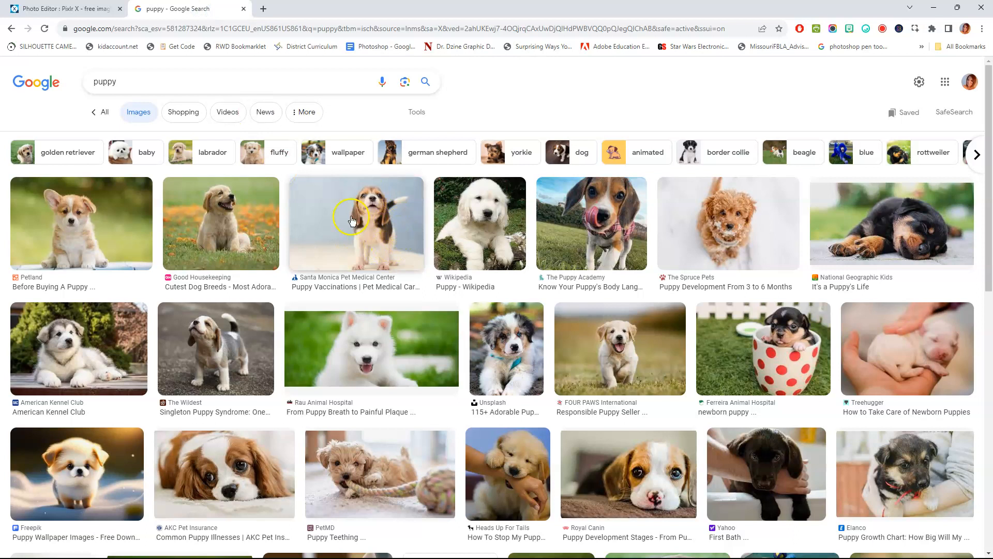
{"action": "right_click", "coordinate": [376, 220]}
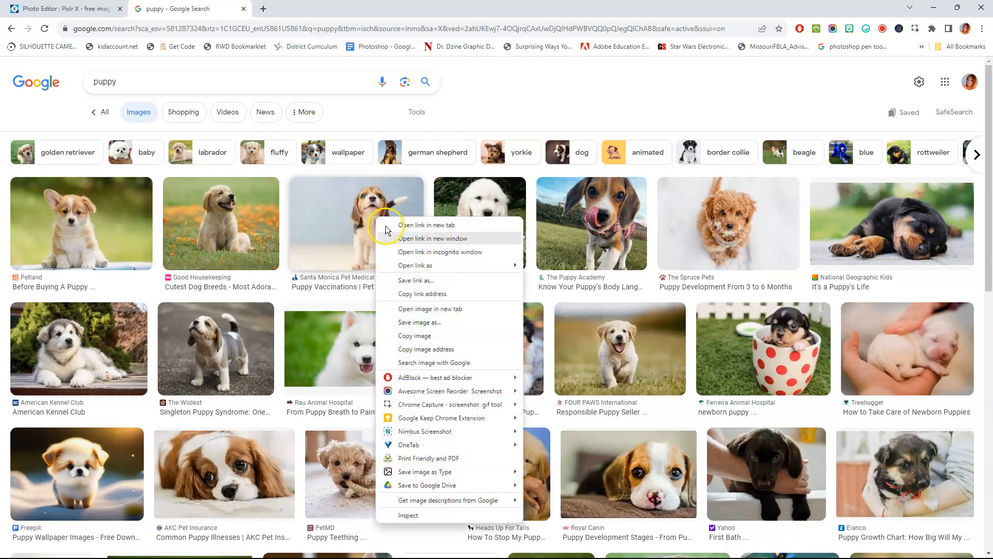
{"action": "left_click", "coordinate": [424, 312]}
{"action": "left_click", "coordinate": [315, 8]}
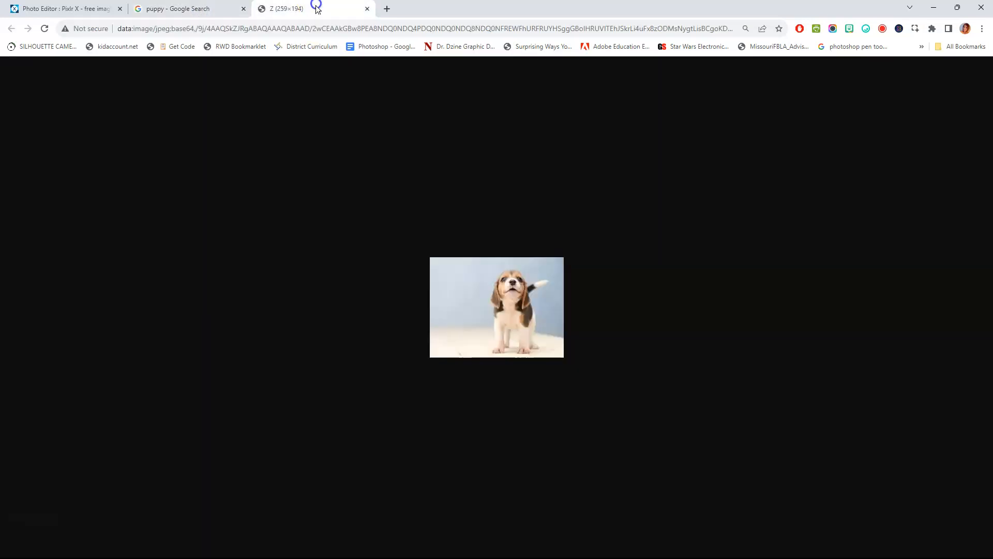
{"action": "left_click", "coordinate": [395, 28]}
{"action": "right_click", "coordinate": [394, 29]}
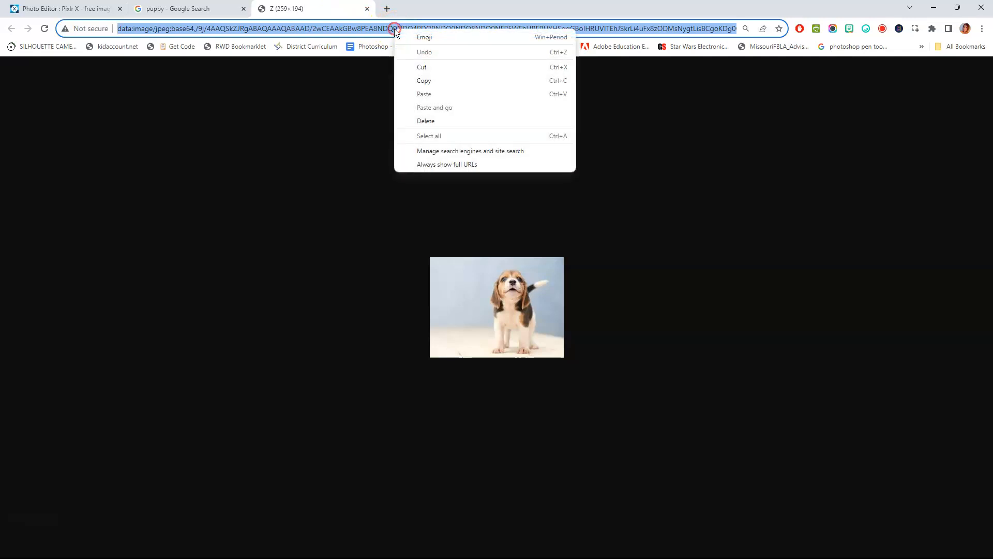
{"action": "left_click", "coordinate": [422, 82]}
- Switch back to Pixlr X and load the beagle image from the copied URL as a new document
{"action": "left_click", "coordinate": [93, 7]}
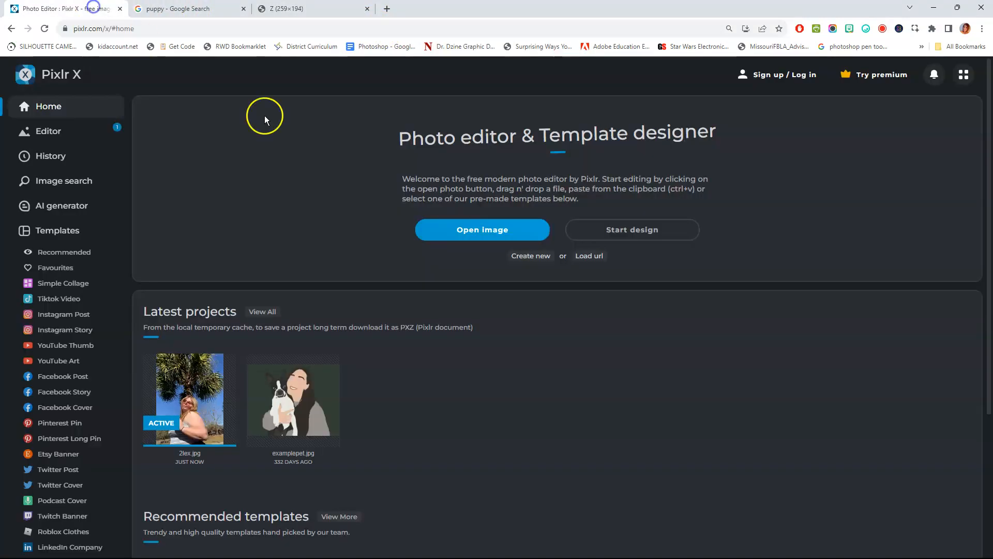
{"action": "left_click", "coordinate": [587, 262]}
{"action": "right_click", "coordinate": [528, 308]}
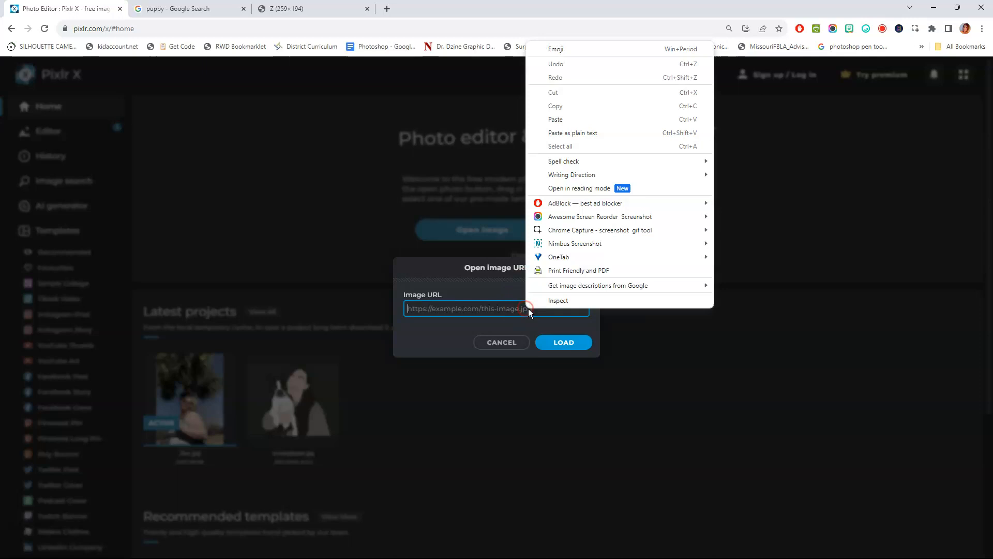
{"action": "left_click", "coordinate": [566, 139]}
{"action": "left_click", "coordinate": [563, 341]}
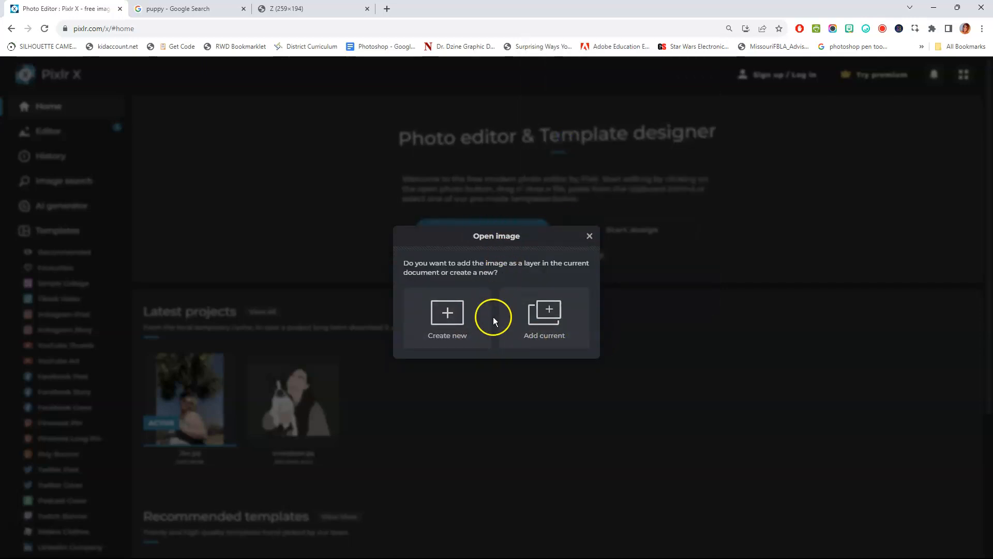
{"action": "left_click", "coordinate": [448, 326]}
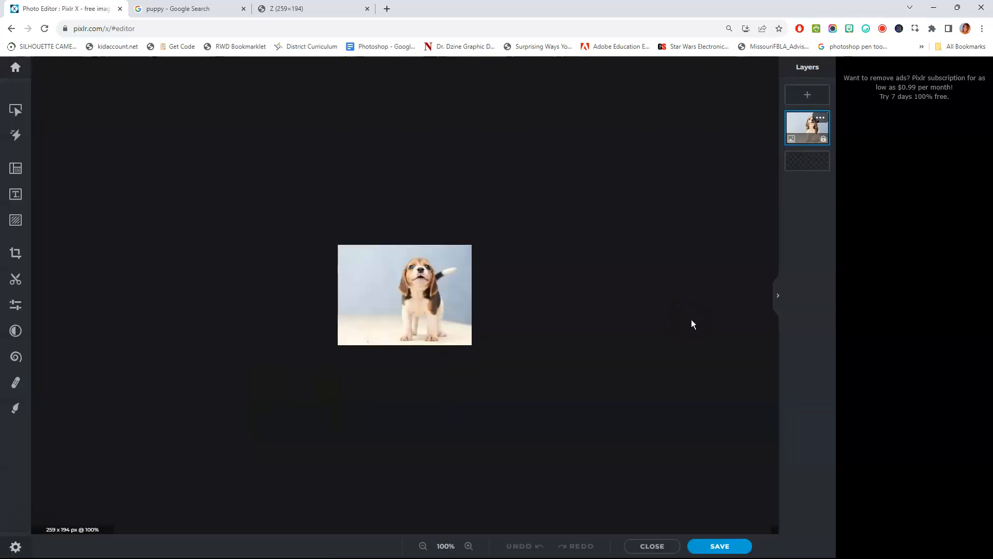
{"action": "left_click", "coordinate": [266, 9]}
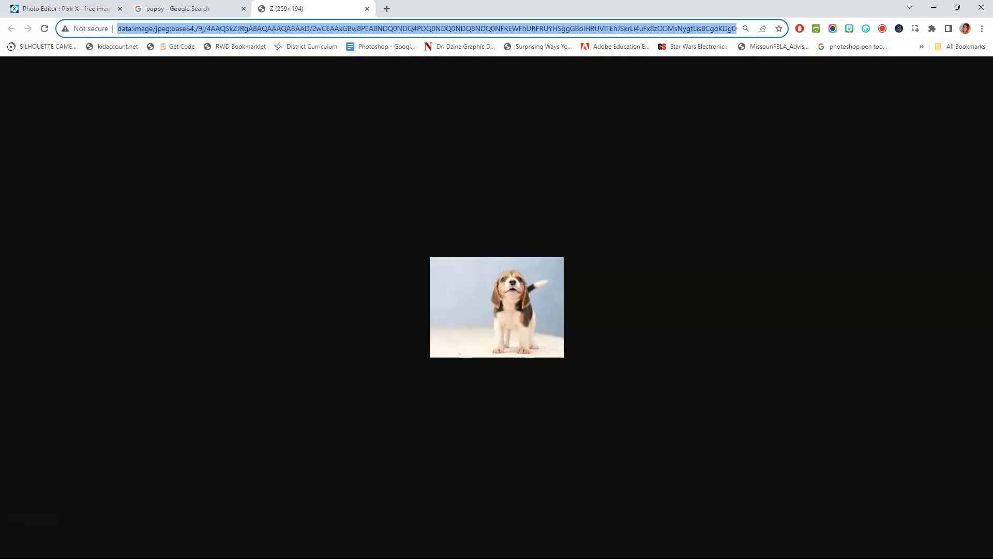
{"action": "left_click", "coordinate": [184, 9]}
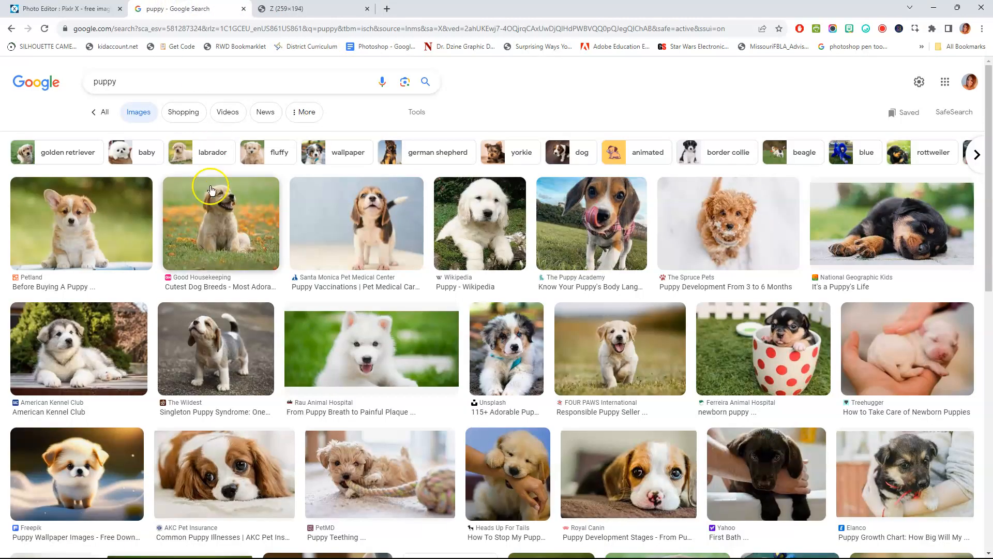
{"action": "right_click", "coordinate": [357, 339]}
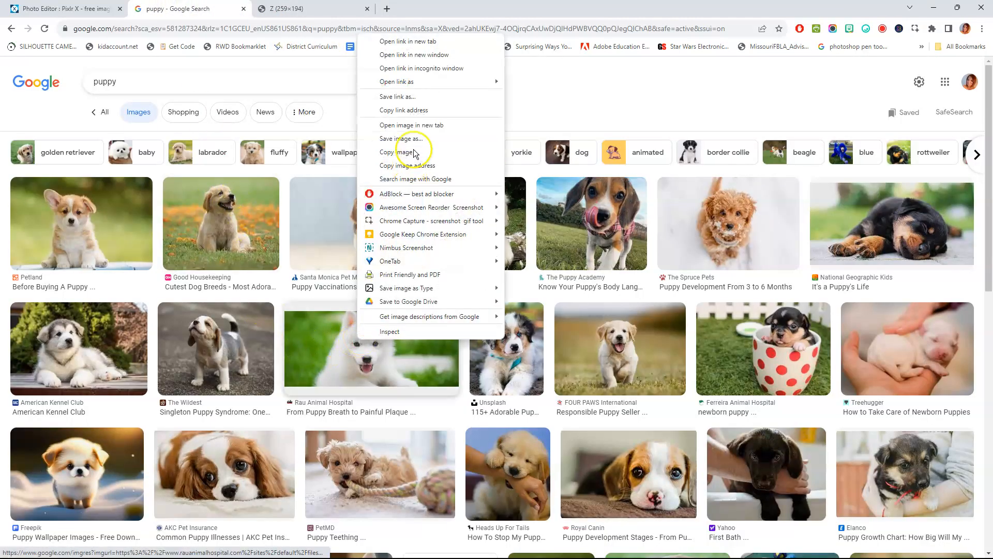
{"action": "left_click", "coordinate": [409, 125]}
{"action": "left_click", "coordinate": [320, 10]}
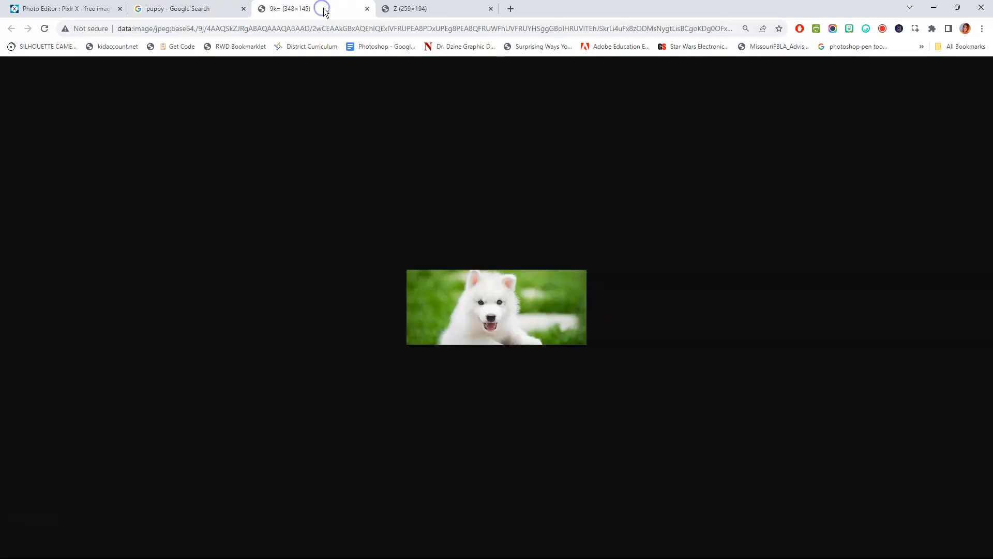
{"action": "left_click", "coordinate": [367, 9]}
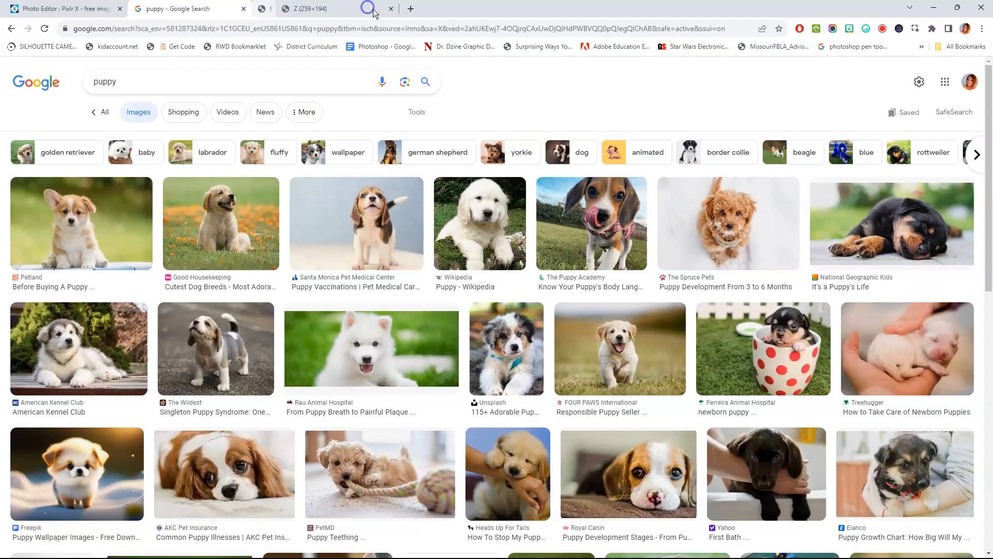
{"action": "left_click", "coordinate": [368, 10]}
- Open the full-size Spruce Pets puppy image from the Google results in its own tab and copy its address
{"action": "left_click", "coordinate": [727, 220]}
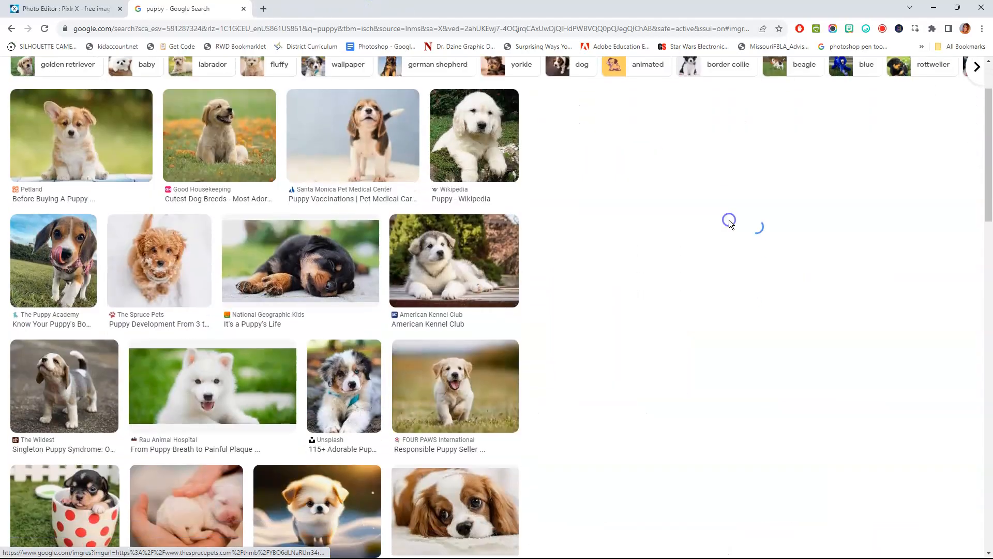
{"action": "right_click", "coordinate": [726, 205]}
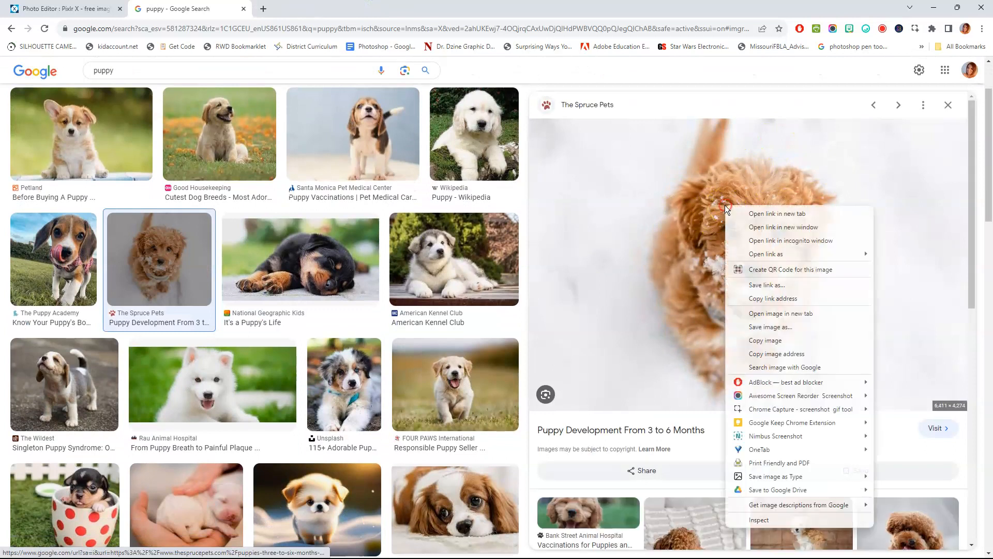
{"action": "left_click", "coordinate": [781, 314]}
{"action": "left_click", "coordinate": [333, 9]}
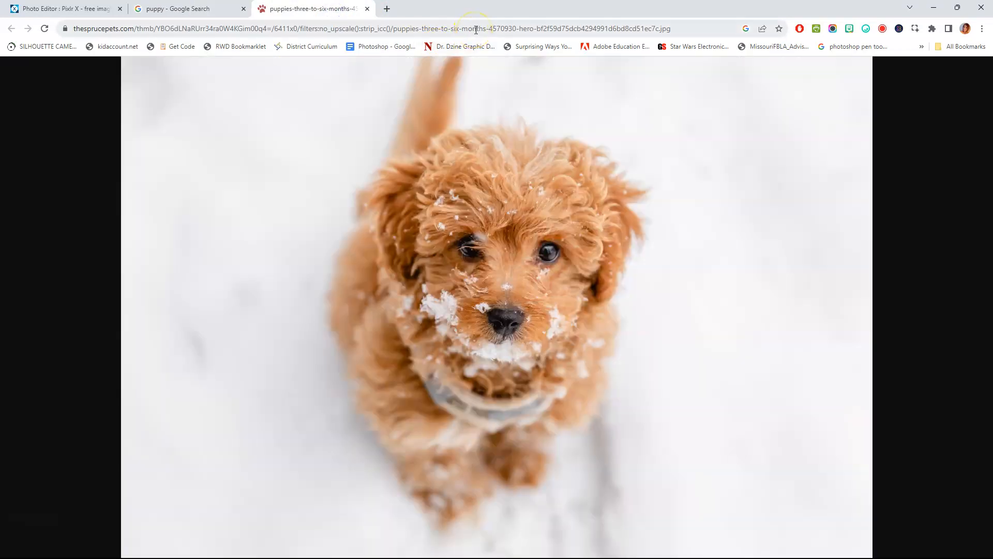
{"action": "left_click", "coordinate": [475, 29]}
{"action": "right_click", "coordinate": [476, 30]}
{"action": "left_click", "coordinate": [529, 97]}
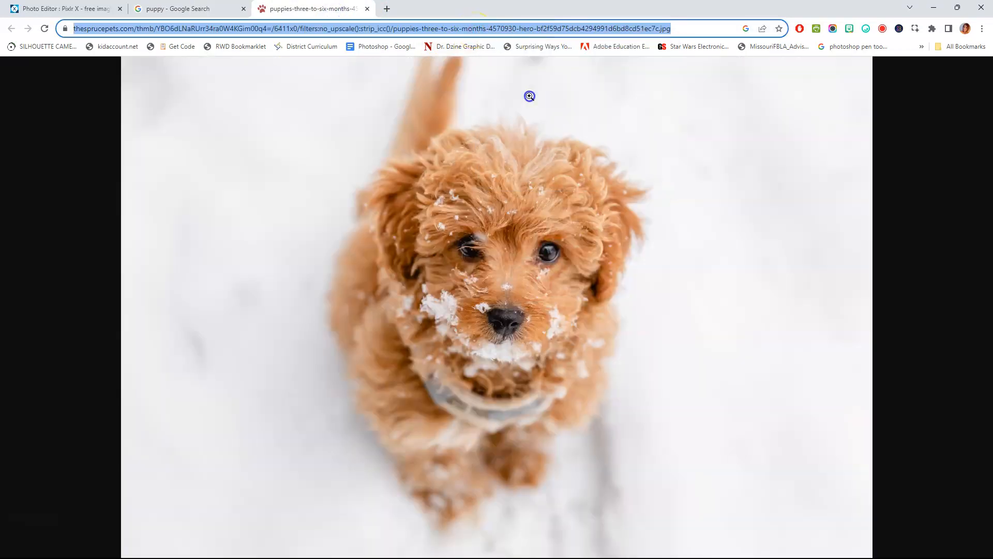
- Switch to Pixlr X and load the copied puppy URL as a new document, pre-resized to Full HD at 1920 x 1280
{"action": "left_click", "coordinate": [80, 9]}
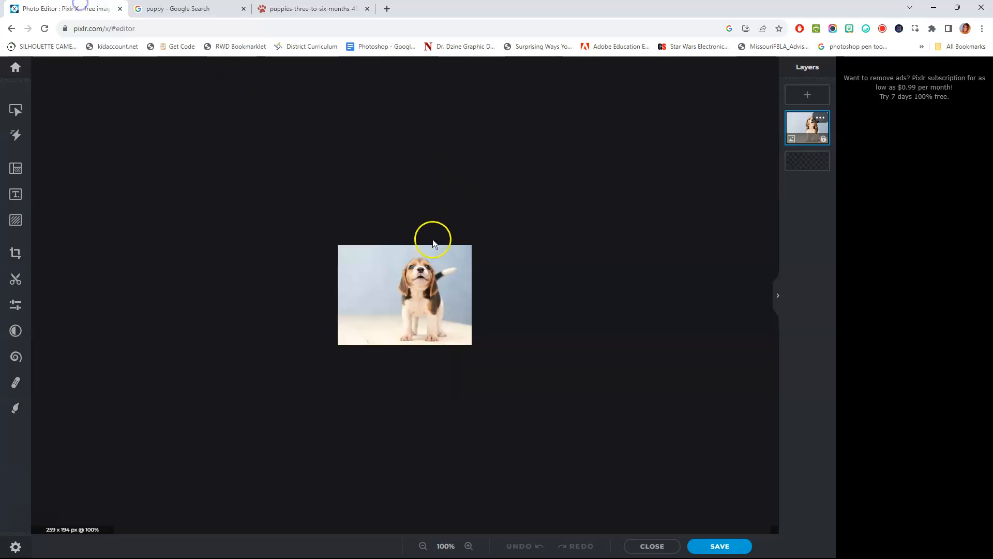
{"action": "left_click", "coordinate": [18, 66]}
{"action": "left_click", "coordinate": [588, 256]}
{"action": "right_click", "coordinate": [493, 303]}
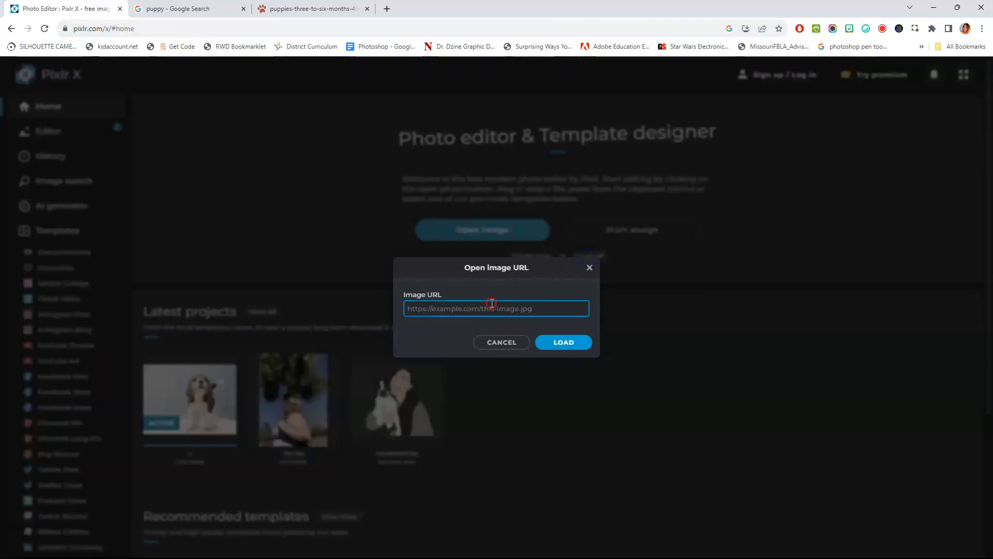
{"action": "left_click", "coordinate": [541, 129]}
{"action": "left_click", "coordinate": [564, 342]}
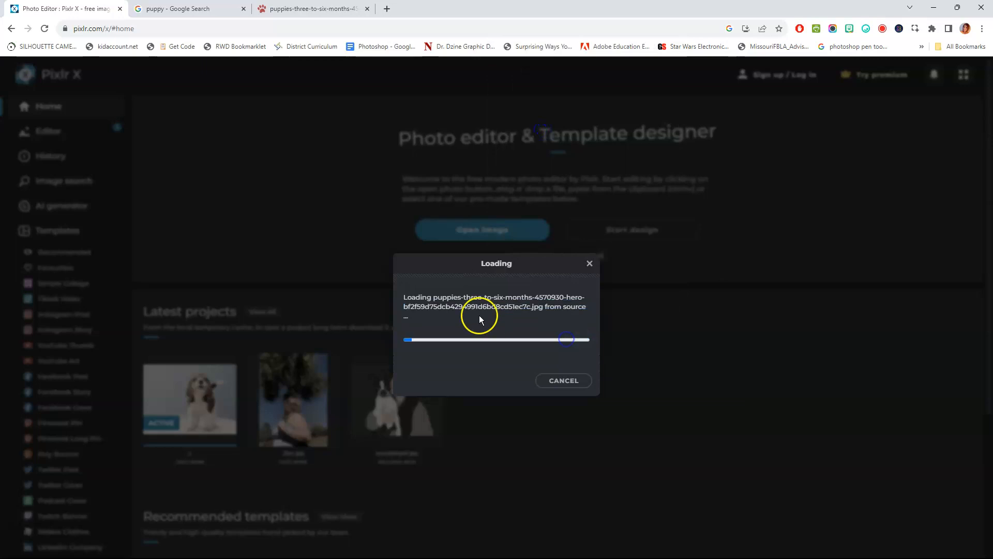
{"action": "left_click", "coordinate": [444, 350]}
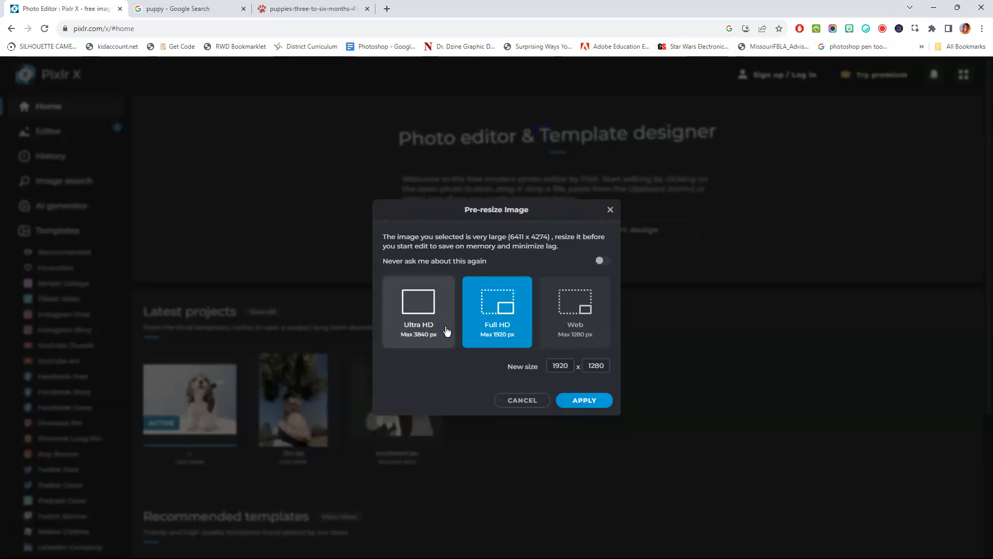
{"action": "left_click", "coordinate": [583, 406]}
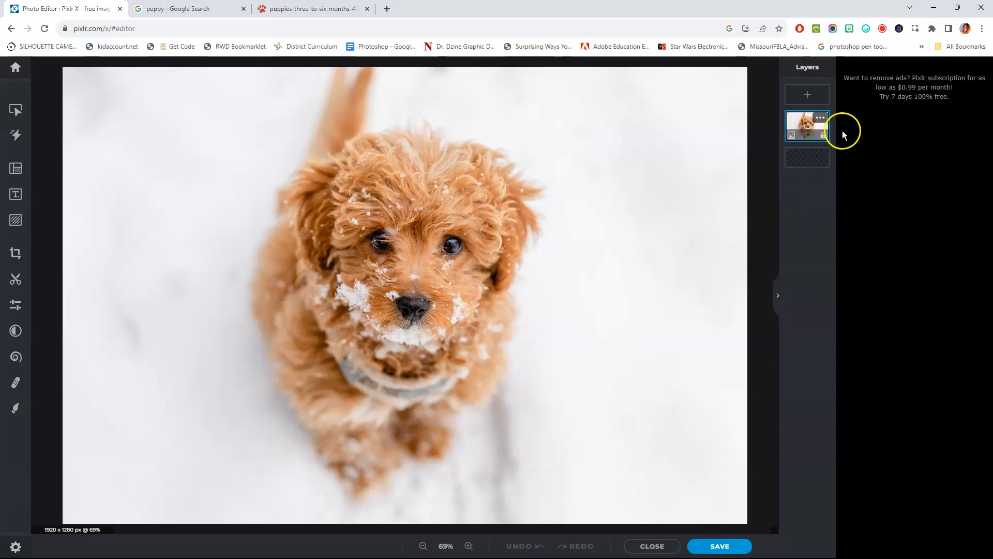
{"action": "left_click", "coordinate": [15, 111]}
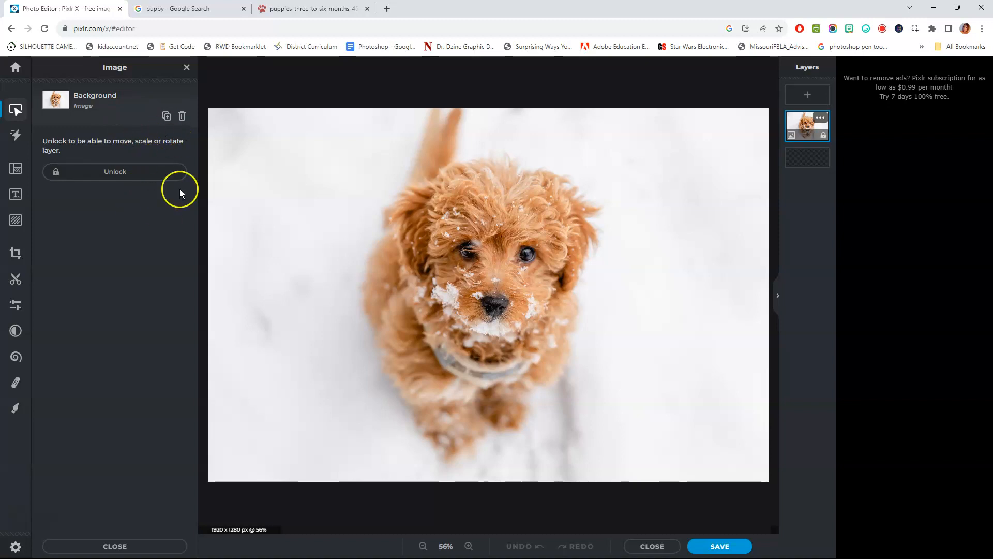
{"action": "left_click", "coordinate": [15, 139]}
{"action": "left_click", "coordinate": [16, 168]}
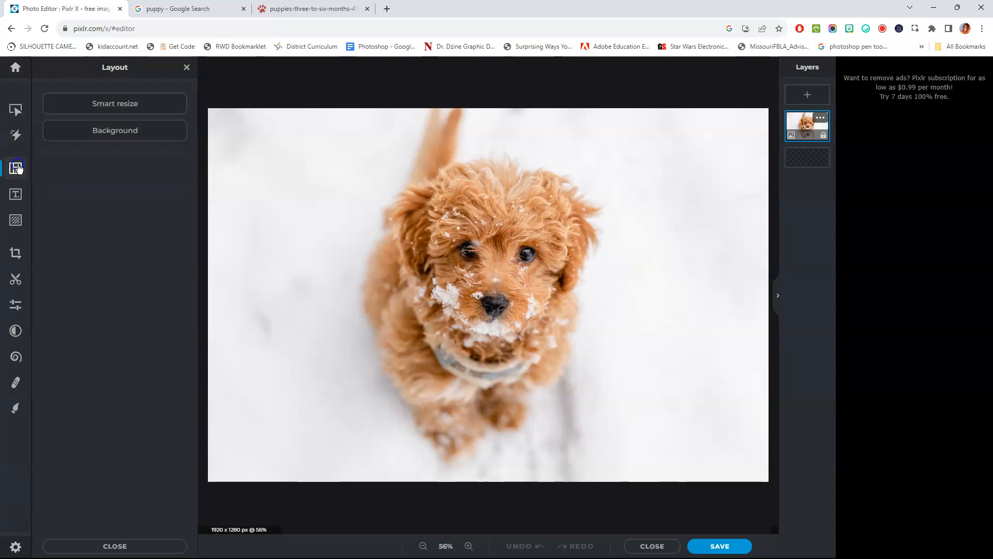
{"action": "left_click", "coordinate": [107, 105]}
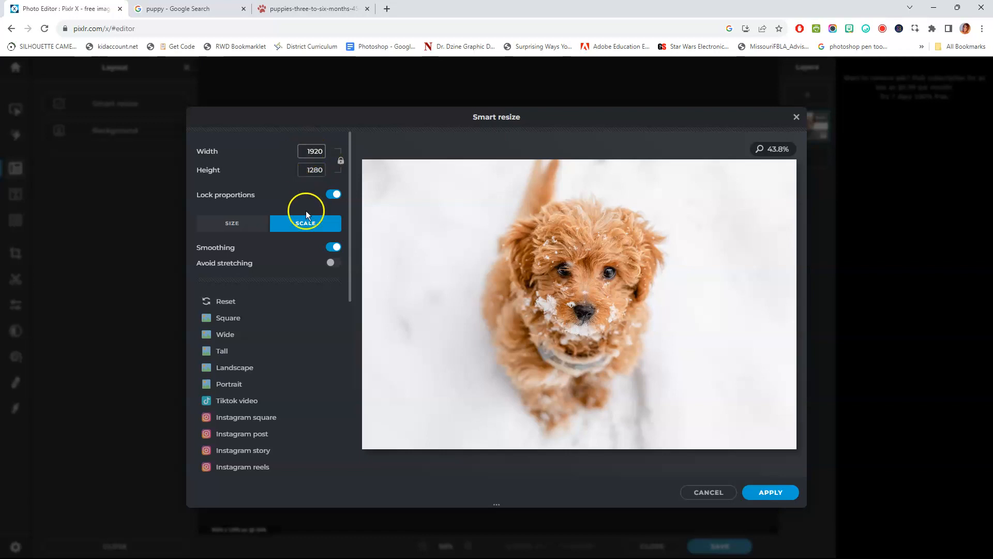
{"action": "left_click", "coordinate": [710, 489]}
- Add a new default text layer over the puppy photo and change its wording to "Dog"
{"action": "left_click", "coordinate": [16, 194]}
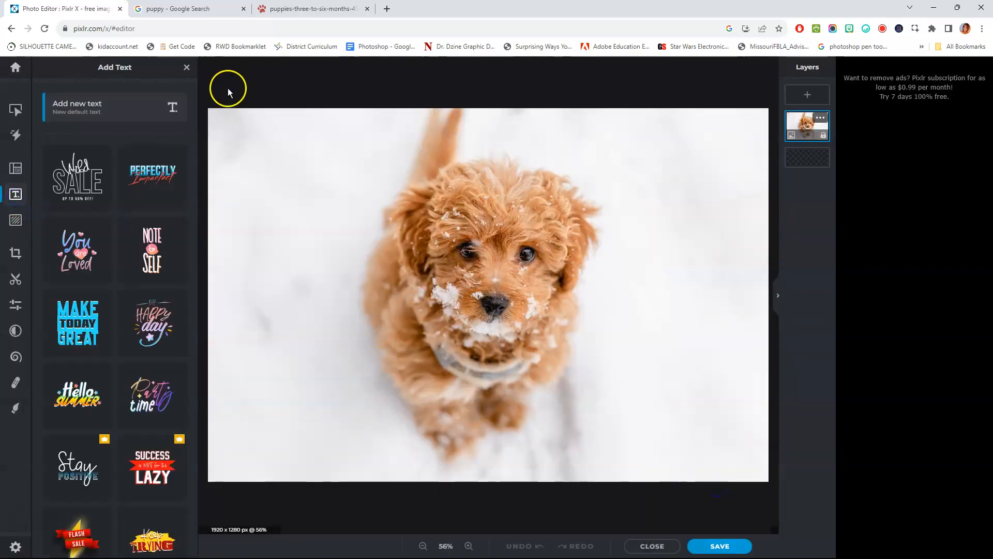
{"action": "left_click", "coordinate": [137, 108]}
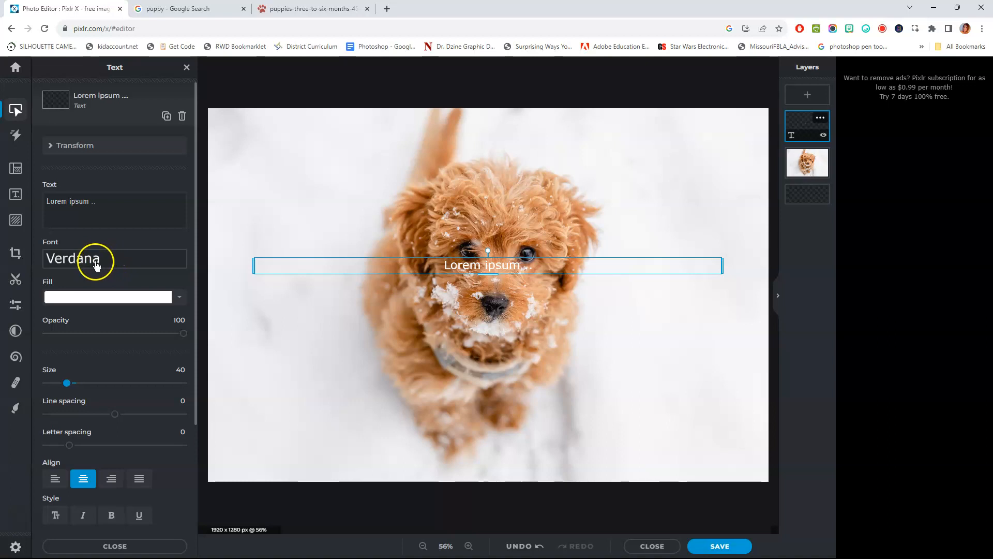
{"action": "triple_click", "coordinate": [57, 204]}
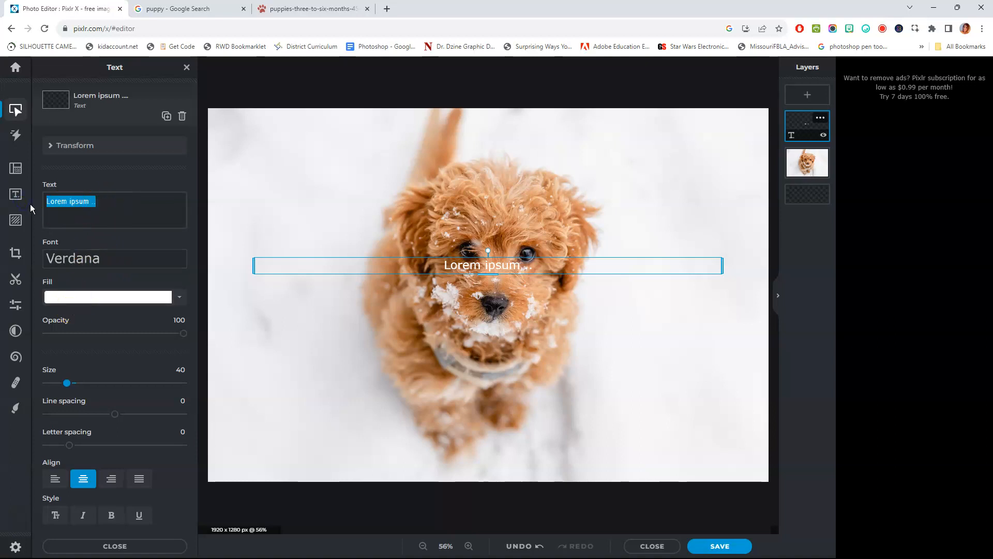
{"action": "type", "text": "Dog"}
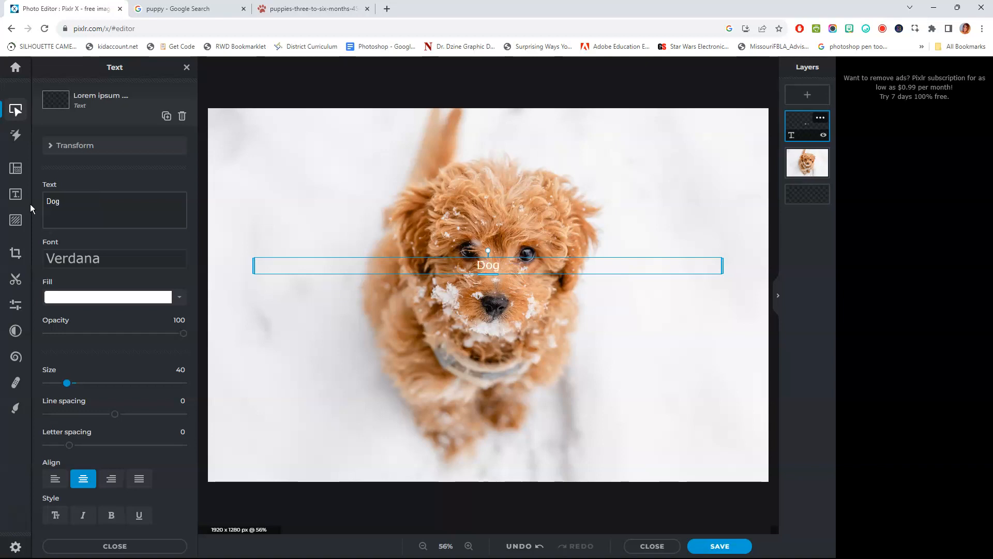
- Set the "Dog" text's size to 570 and its letter spacing to 18
{"action": "left_click", "coordinate": [67, 384]}
{"action": "left_click_drag", "start_coordinate": [84, 386], "coordinate": [144, 384]}
{"action": "left_click", "coordinate": [115, 416]}
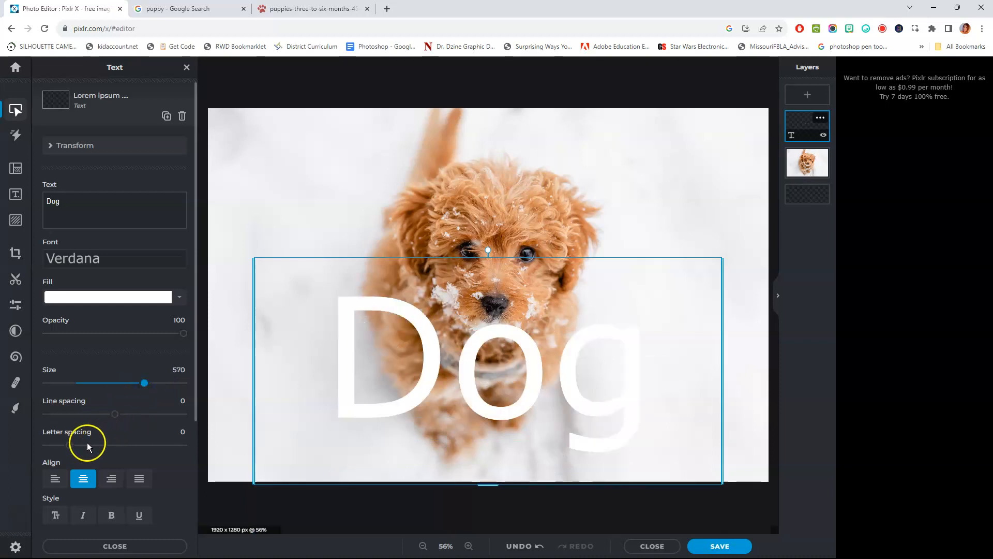
{"action": "left_click_drag", "start_coordinate": [75, 449], "coordinate": [92, 450]}
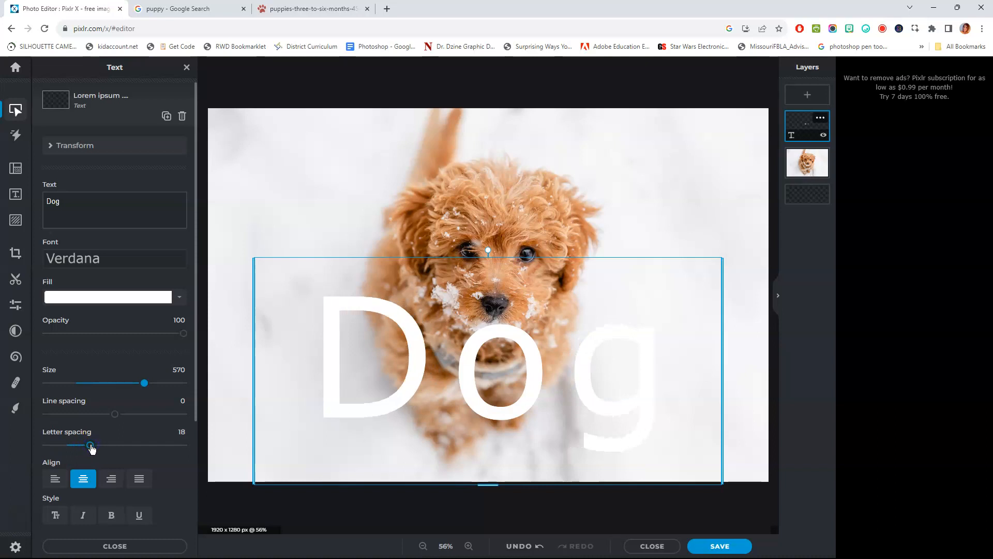
- Change the "Dog" text's font to Adeft
{"action": "left_click", "coordinate": [124, 260]}
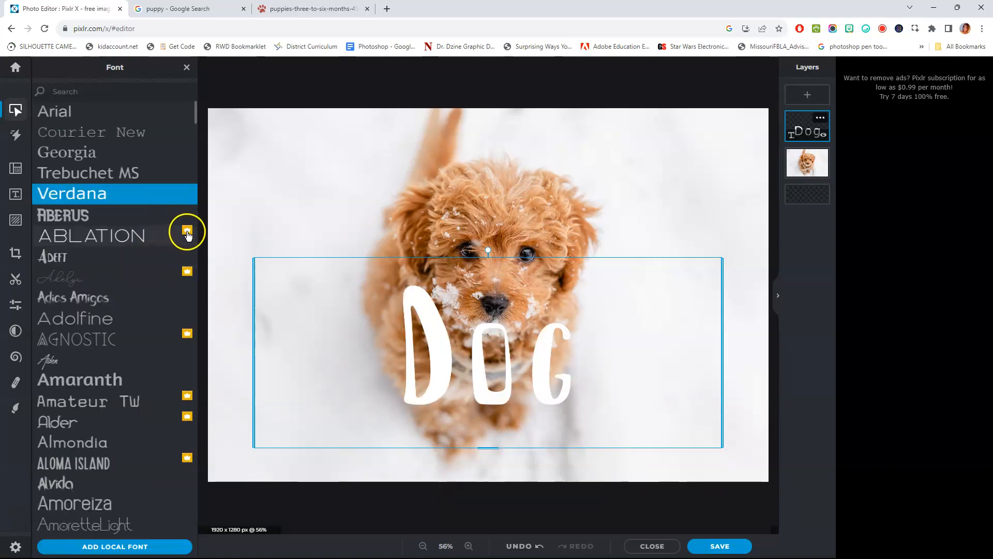
{"action": "left_click", "coordinate": [62, 260]}
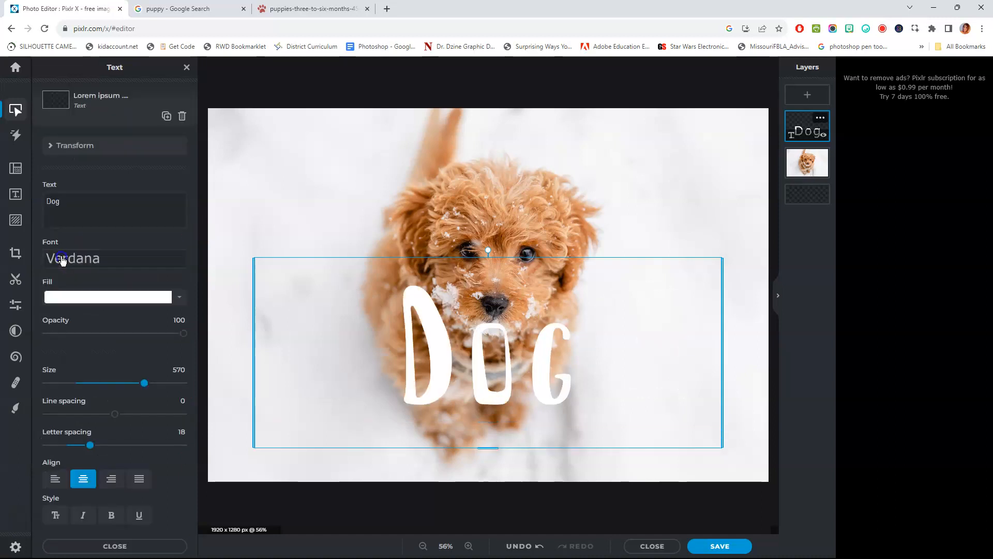
- Make the "Dog" text bold and place it in a narrower text box in the photo's upper-left area
{"action": "scroll", "coordinate": [109, 388], "scroll_direction": "down", "scroll_amount": 3}
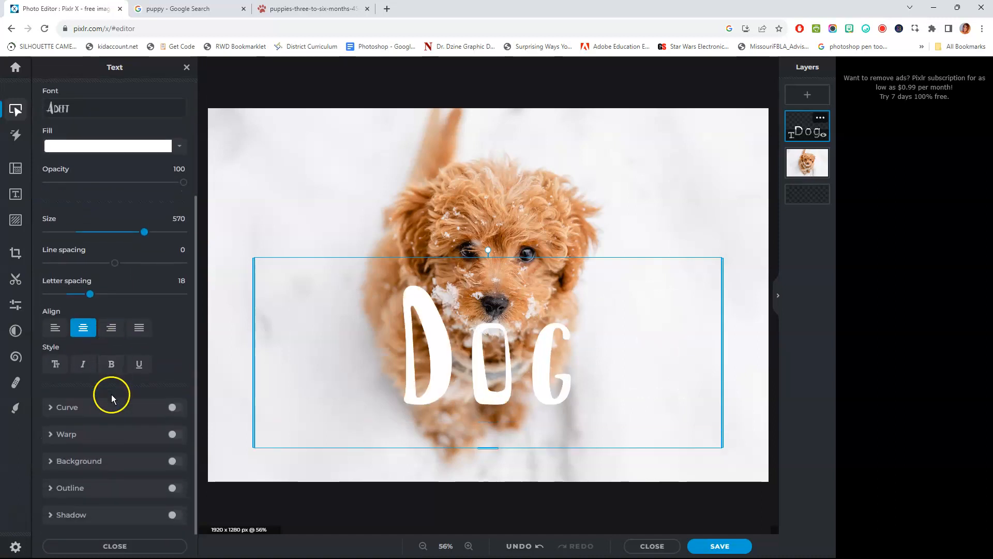
{"action": "left_click", "coordinate": [55, 368]}
{"action": "left_click", "coordinate": [54, 369]}
{"action": "left_click", "coordinate": [111, 365]}
{"action": "left_click", "coordinate": [111, 365]}
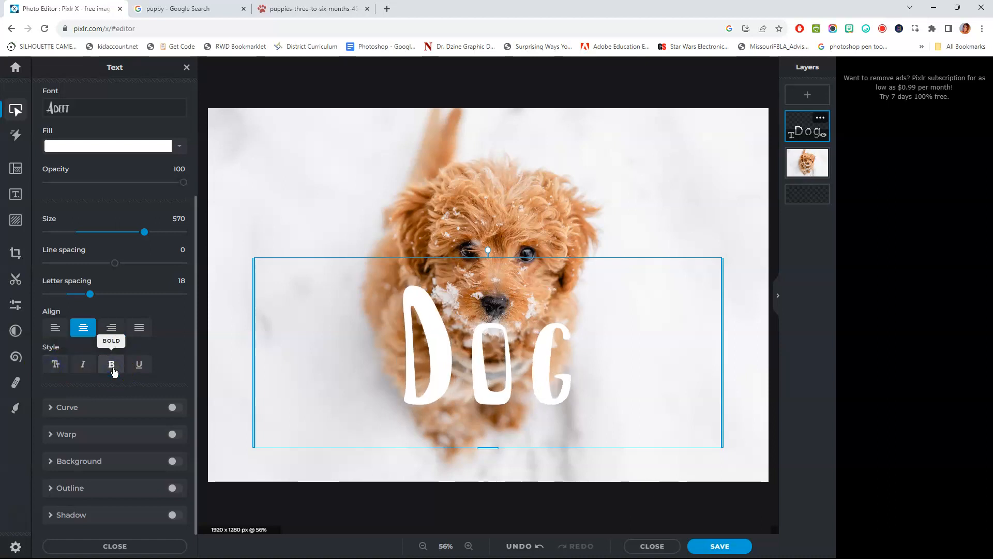
{"action": "left_click", "coordinate": [112, 365]}
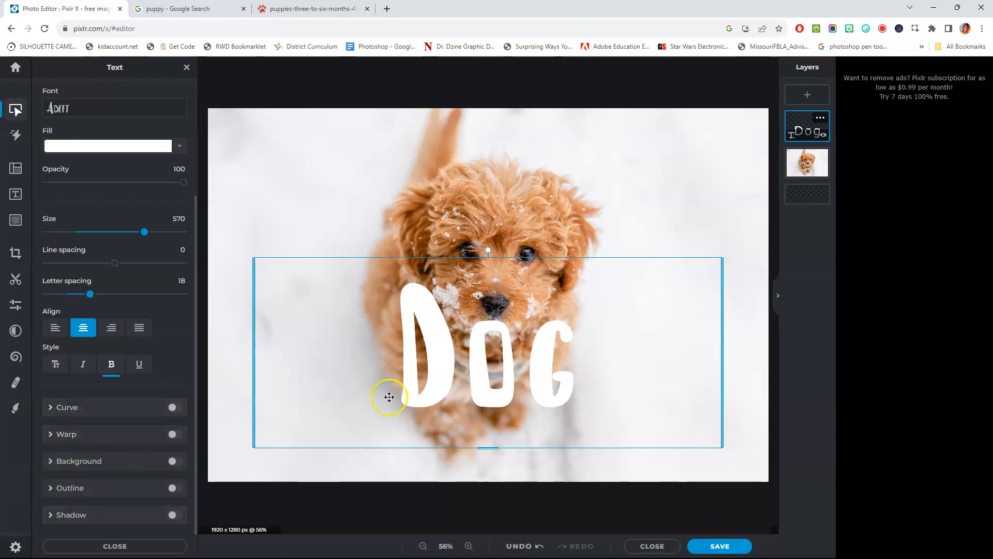
{"action": "left_click_drag", "start_coordinate": [444, 386], "coordinate": [428, 241]}
{"action": "left_click_drag", "start_coordinate": [703, 219], "coordinate": [398, 234]}
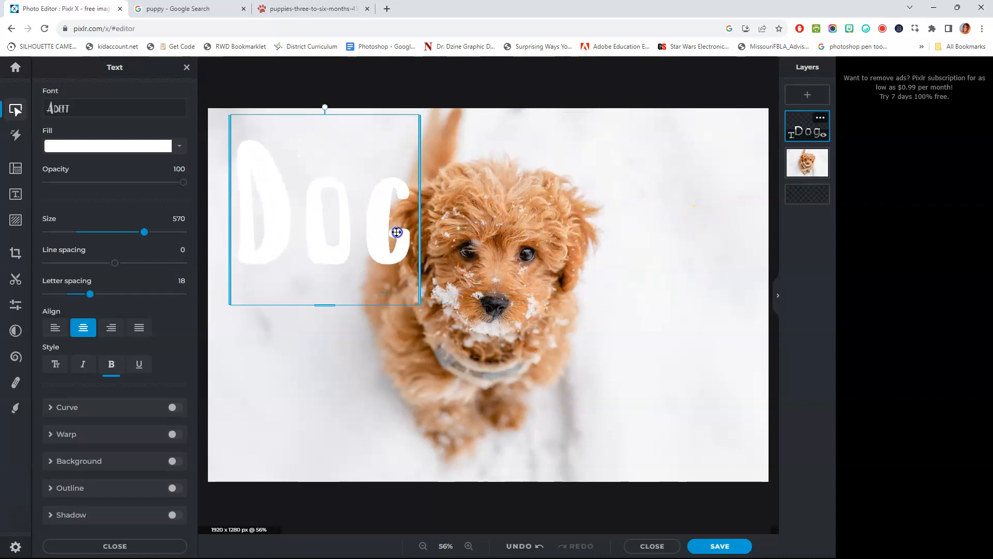
- Try an Arc curve with an amount of 3 on the "Dog" text
{"action": "left_click", "coordinate": [51, 408]}
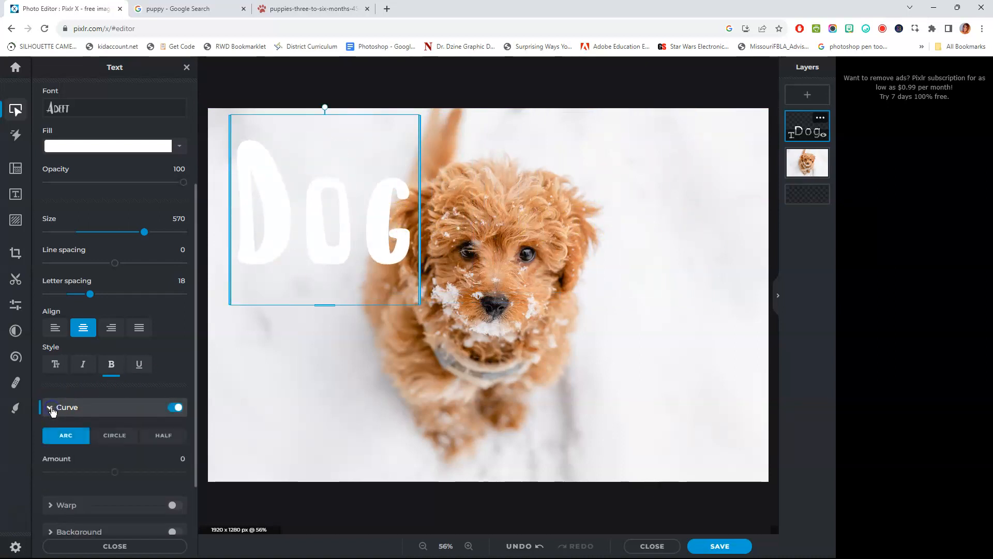
{"action": "mouse_move", "coordinate": [116, 474]}
{"action": "left_mouse_down"}
{"action": "mouse_move", "coordinate": [143, 474]}
{"action": "mouse_move", "coordinate": [88, 484]}
{"action": "mouse_move", "coordinate": [126, 479]}
{"action": "mouse_move", "coordinate": [119, 485]}
{"action": "left_mouse_up"}
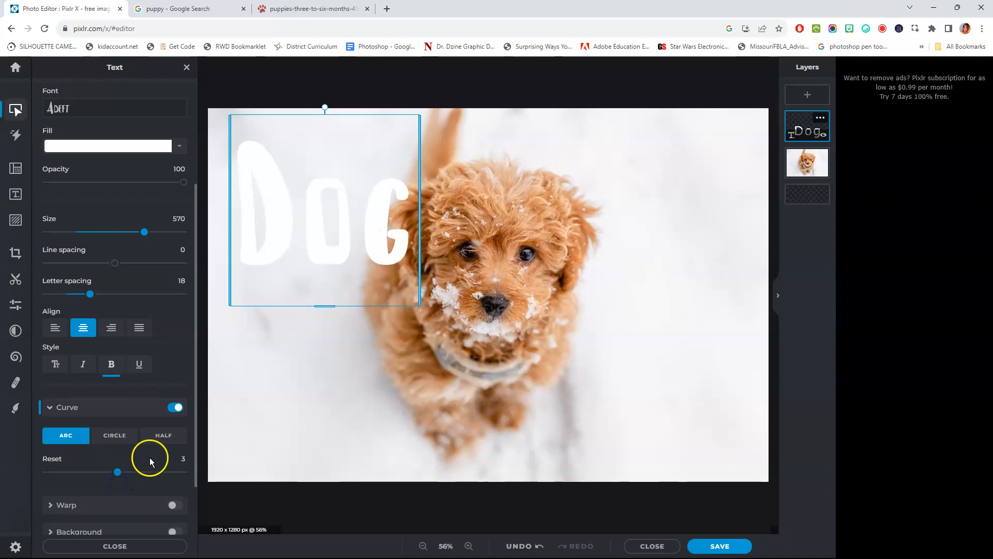
{"action": "scroll", "coordinate": [149, 456], "scroll_direction": "down", "scroll_amount": 3}
{"action": "left_click", "coordinate": [48, 336]}
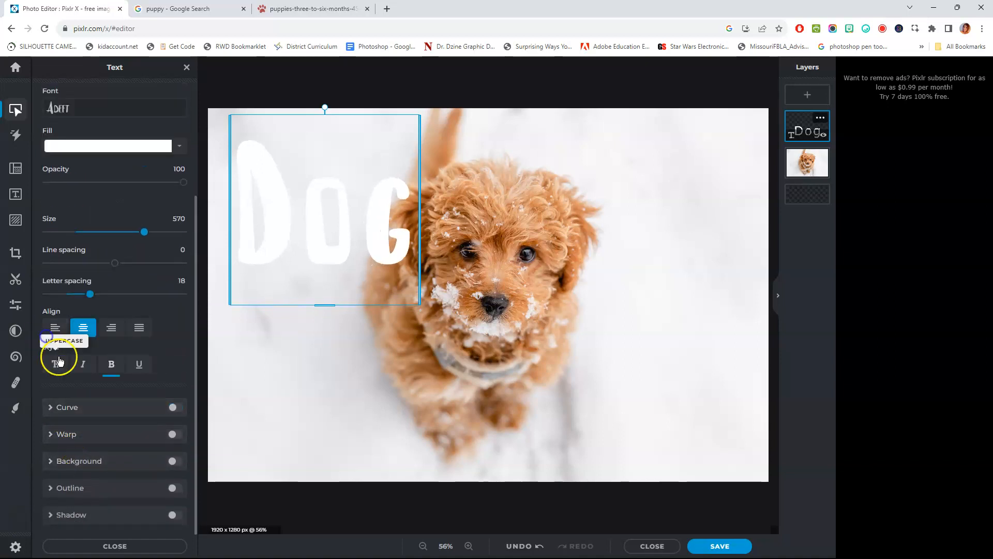
- Apply a circular Warp in the middle of the three shapes to the "Dog" text, with a center size of -47
{"action": "left_click", "coordinate": [57, 434]}
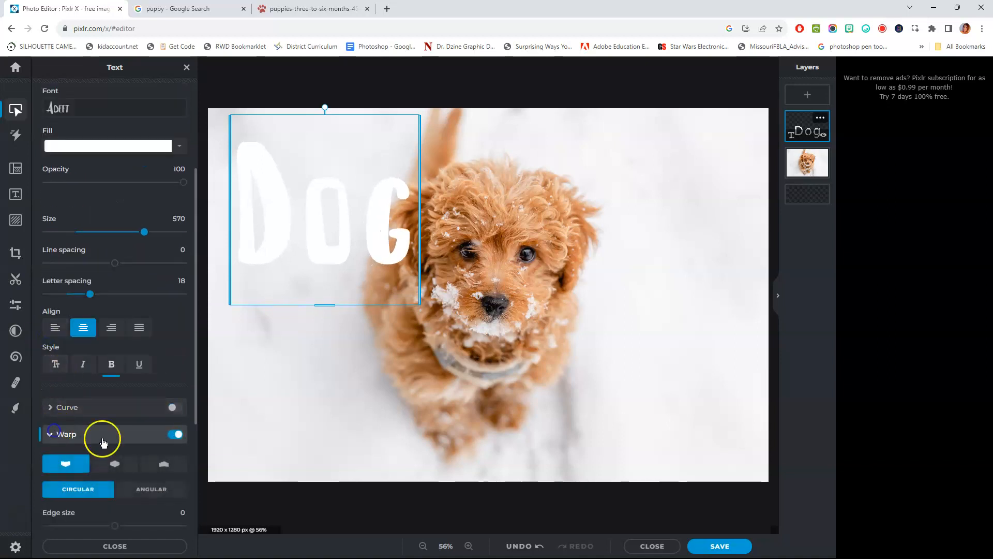
{"action": "left_click", "coordinate": [115, 468]}
{"action": "scroll", "coordinate": [115, 466], "scroll_direction": "down", "scroll_amount": 1}
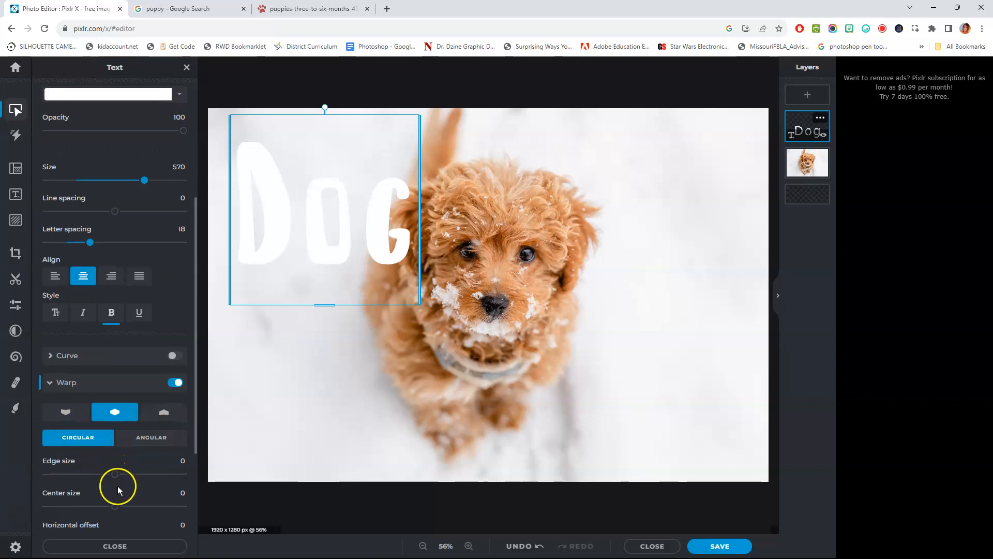
{"action": "left_click_drag", "start_coordinate": [115, 506], "coordinate": [95, 510]}
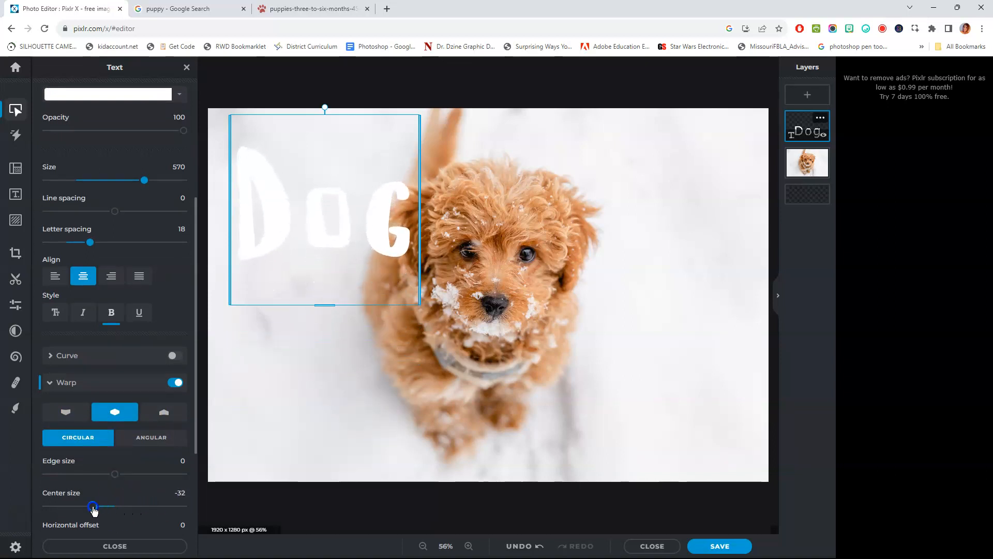
{"action": "scroll", "coordinate": [111, 483], "scroll_direction": "down", "scroll_amount": 3}
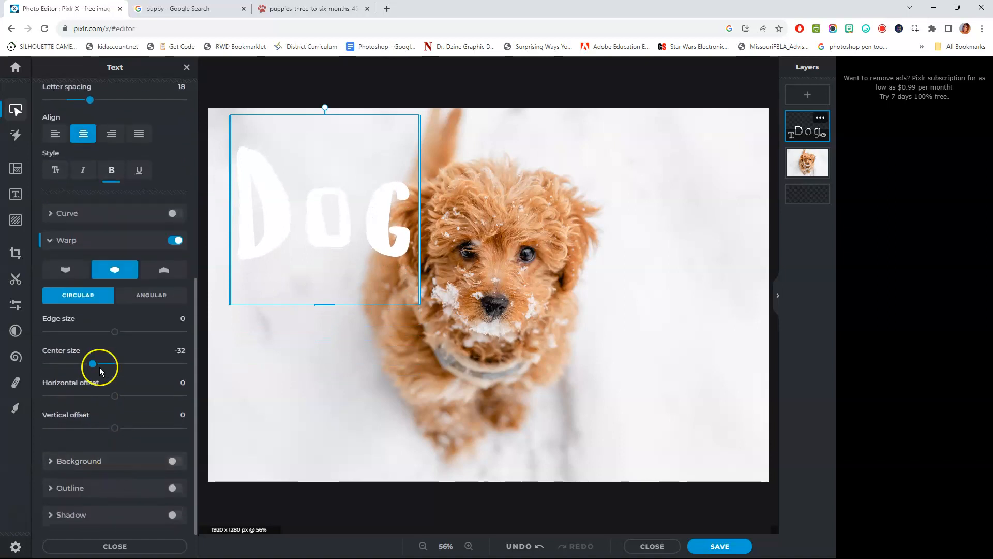
{"action": "left_click", "coordinate": [43, 241]}
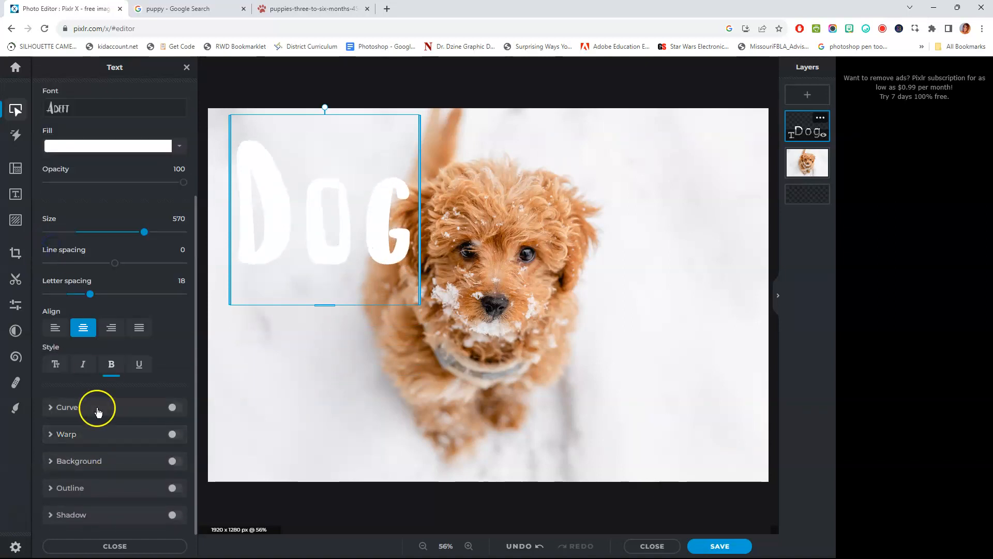
{"action": "left_click", "coordinate": [92, 433]}
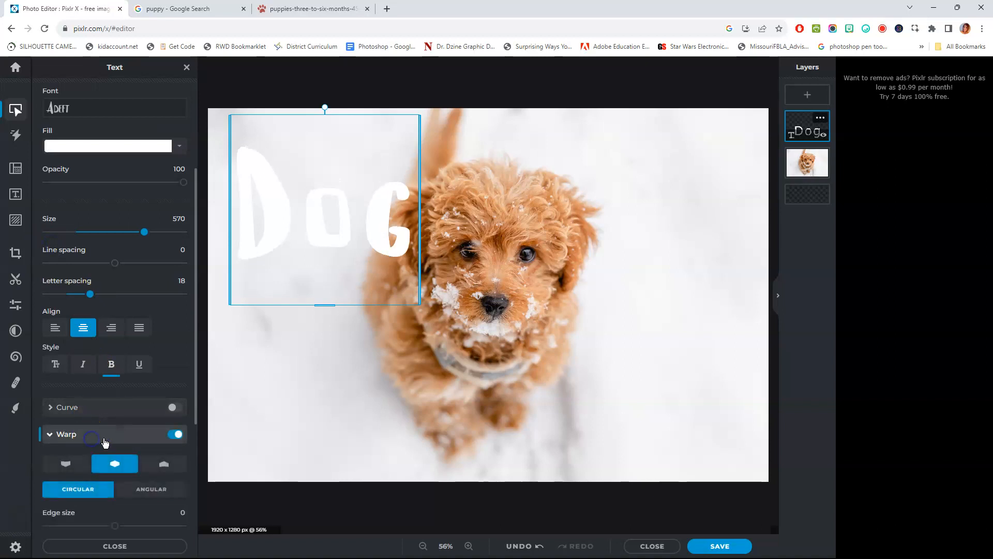
{"action": "scroll", "coordinate": [119, 440], "scroll_direction": "down", "scroll_amount": 2}
{"action": "scroll", "coordinate": [130, 443], "scroll_direction": "down", "scroll_amount": 2}
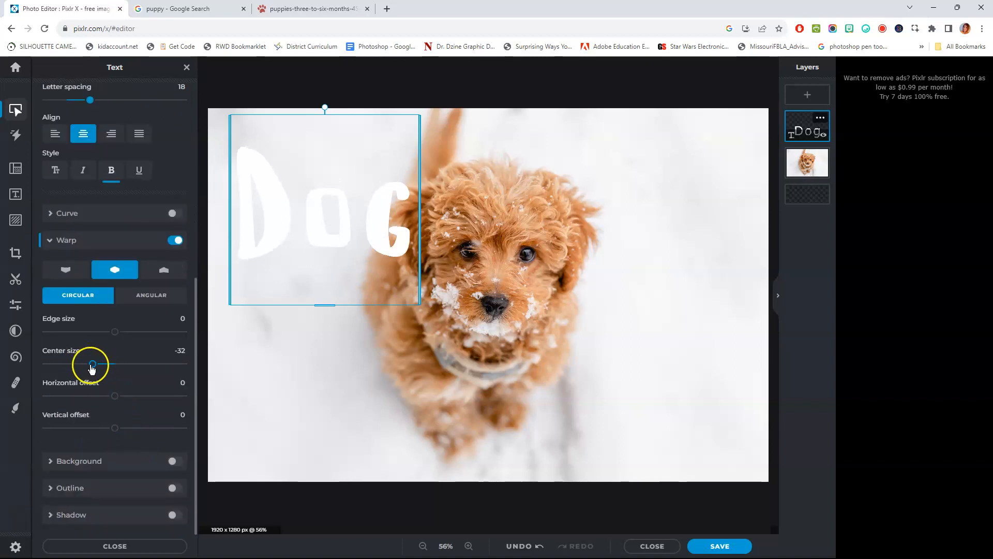
{"action": "left_click_drag", "start_coordinate": [92, 363], "coordinate": [110, 365]}
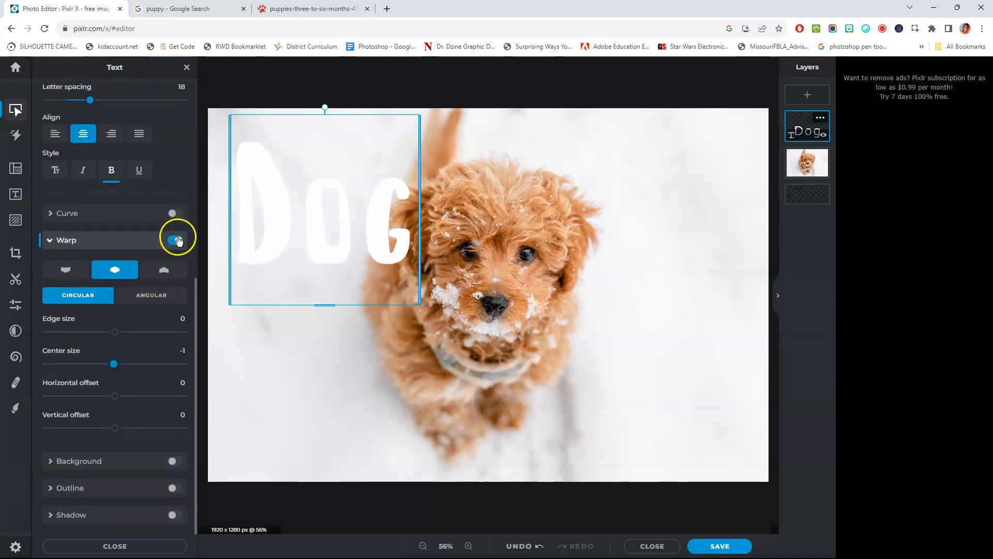
{"action": "left_click_drag", "start_coordinate": [119, 369], "coordinate": [82, 368]}
- Add an outline of size 29 around the "Dog" text, keeping the default dark gray color
{"action": "left_click", "coordinate": [73, 489]}
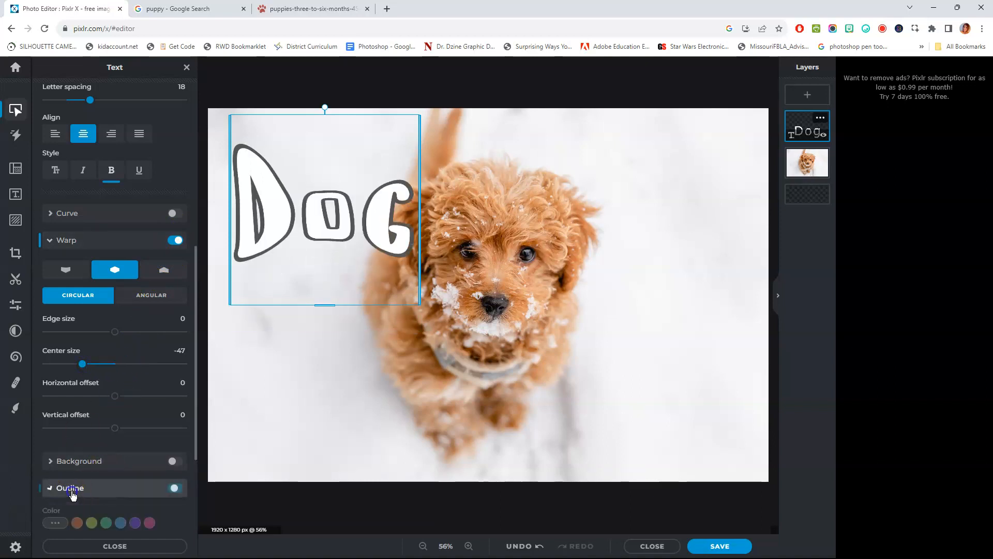
{"action": "scroll", "coordinate": [158, 496], "scroll_direction": "down", "scroll_amount": 3}
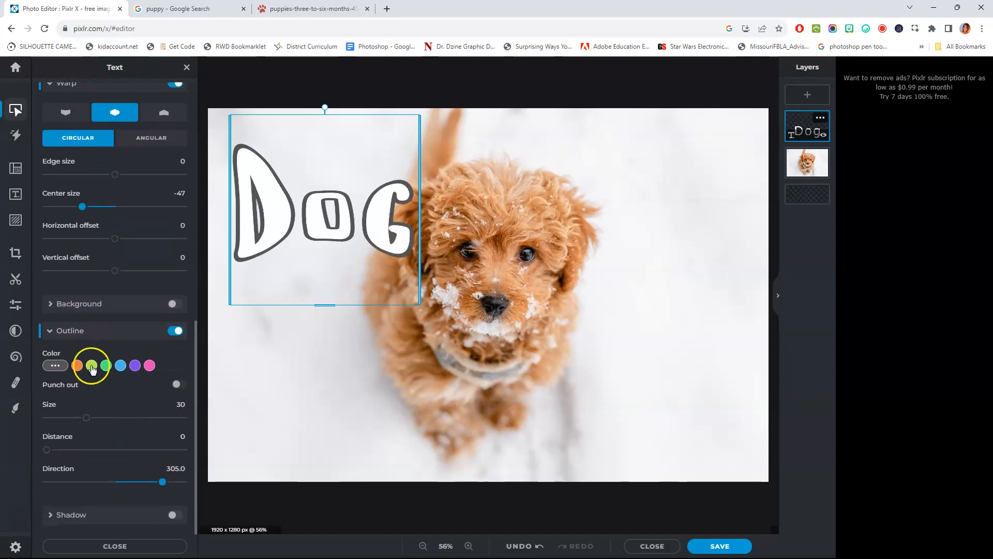
{"action": "mouse_move", "coordinate": [86, 417]}
{"action": "left_mouse_down"}
{"action": "mouse_move", "coordinate": [107, 417]}
{"action": "mouse_move", "coordinate": [86, 419]}
{"action": "left_mouse_up"}
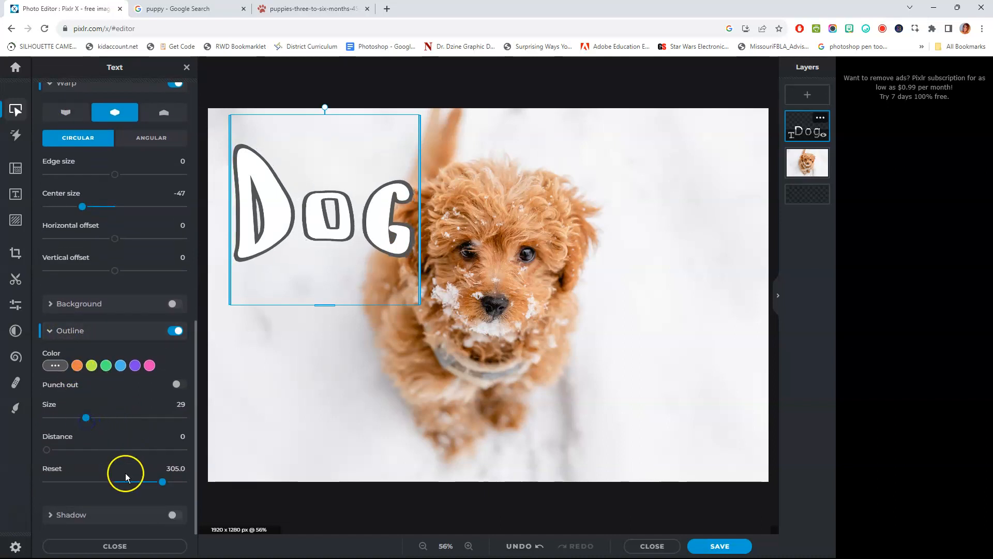
- Give the "Dog" text a shadow with a blur of 17 and nudge the text slightly
{"action": "left_click", "coordinate": [175, 515]}
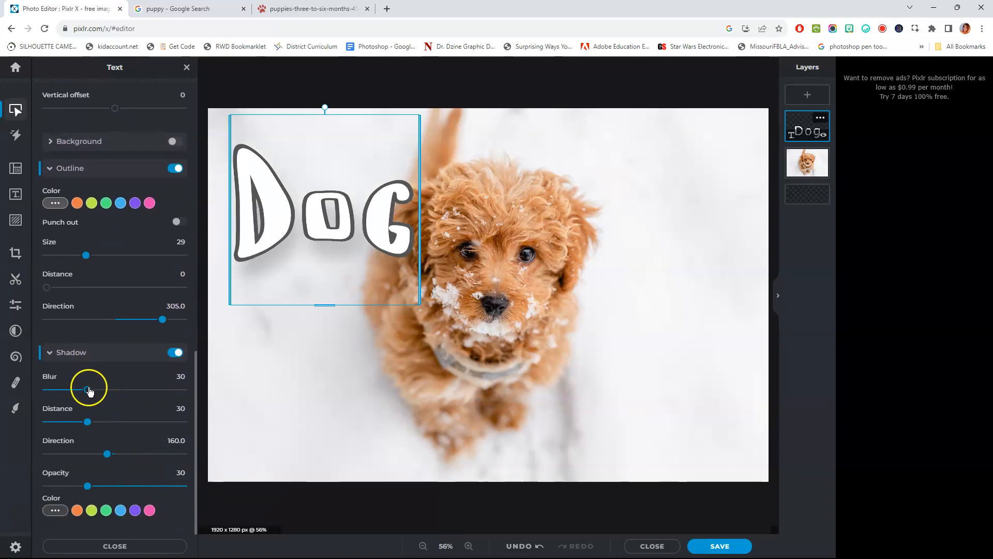
{"action": "left_click_drag", "start_coordinate": [104, 396], "coordinate": [67, 396]}
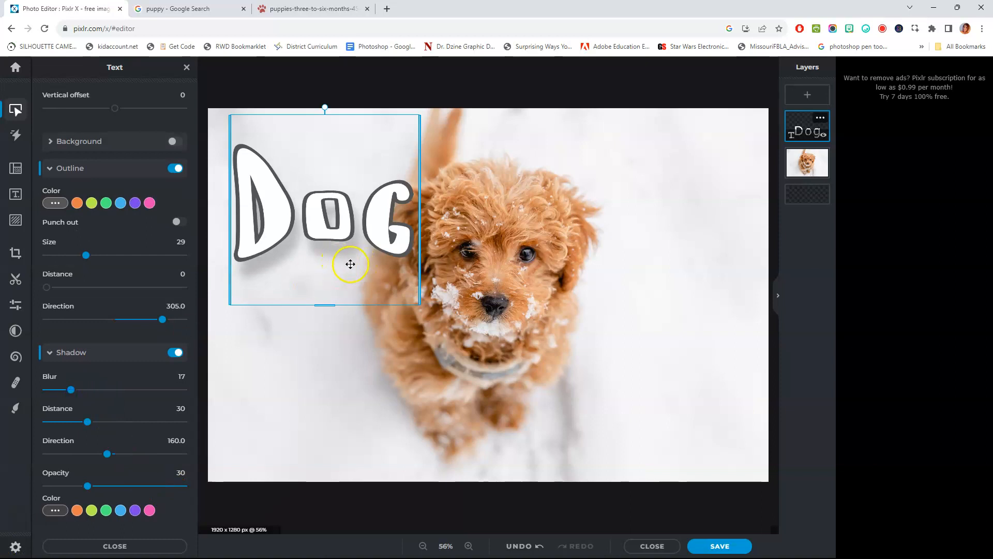
{"action": "mouse_move", "coordinate": [336, 225]}
{"action": "left_mouse_down"}
{"action": "mouse_move", "coordinate": [356, 219]}
{"action": "mouse_move", "coordinate": [315, 224]}
{"action": "mouse_move", "coordinate": [325, 220]}
{"action": "left_mouse_up"}
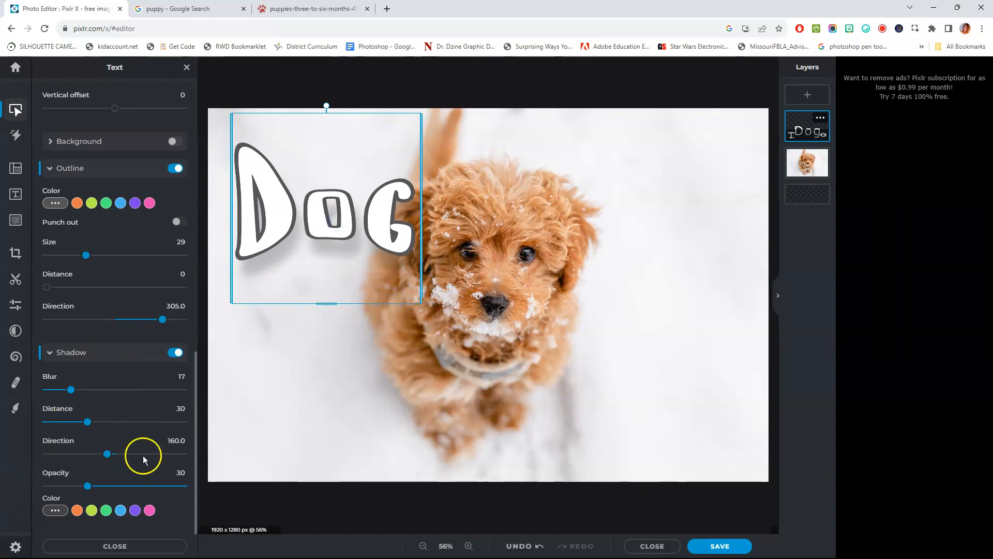
- Add a second default text layer and replace its placeholder wording with the author's first name
{"action": "left_click", "coordinate": [356, 459]}
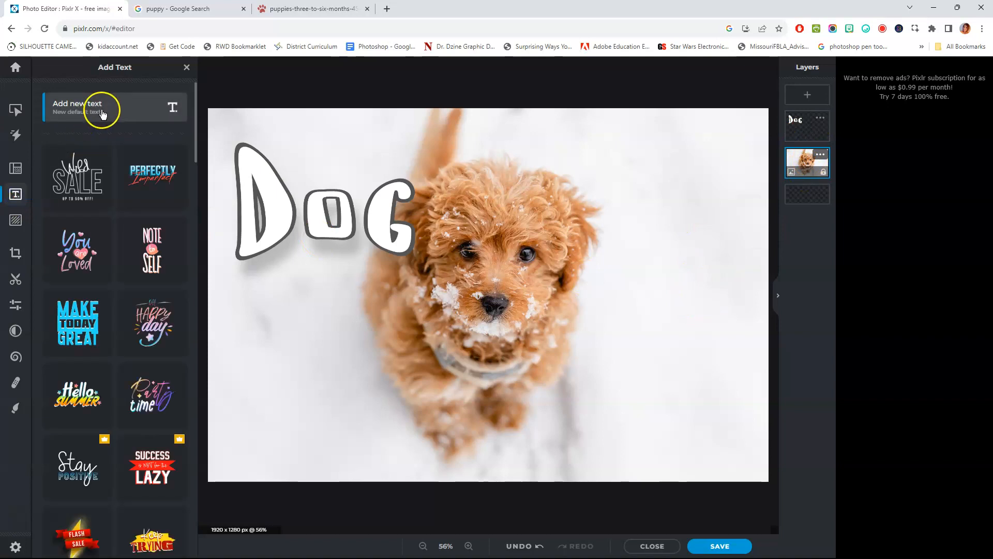
{"action": "left_click", "coordinate": [100, 110]}
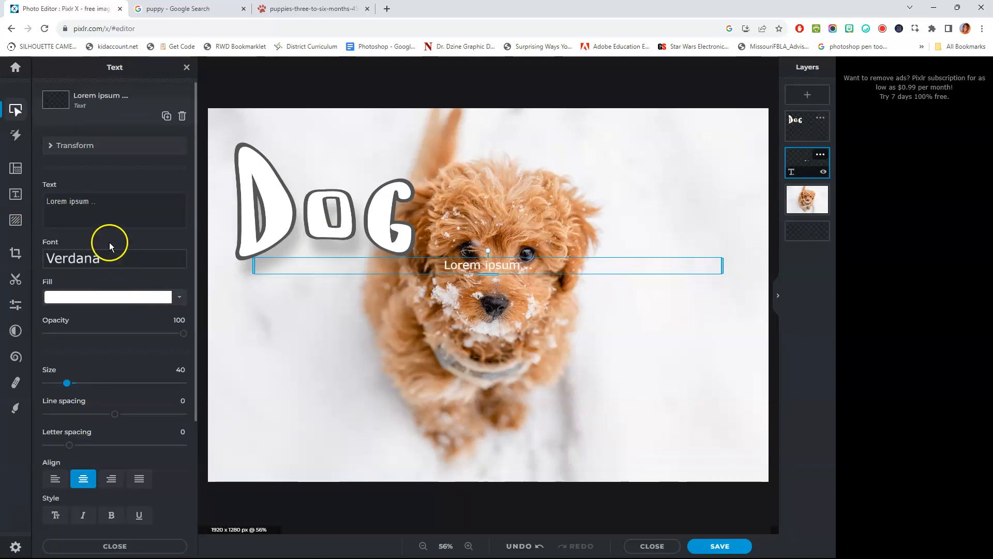
{"action": "left_click_drag", "start_coordinate": [111, 214], "coordinate": [9, 197]}
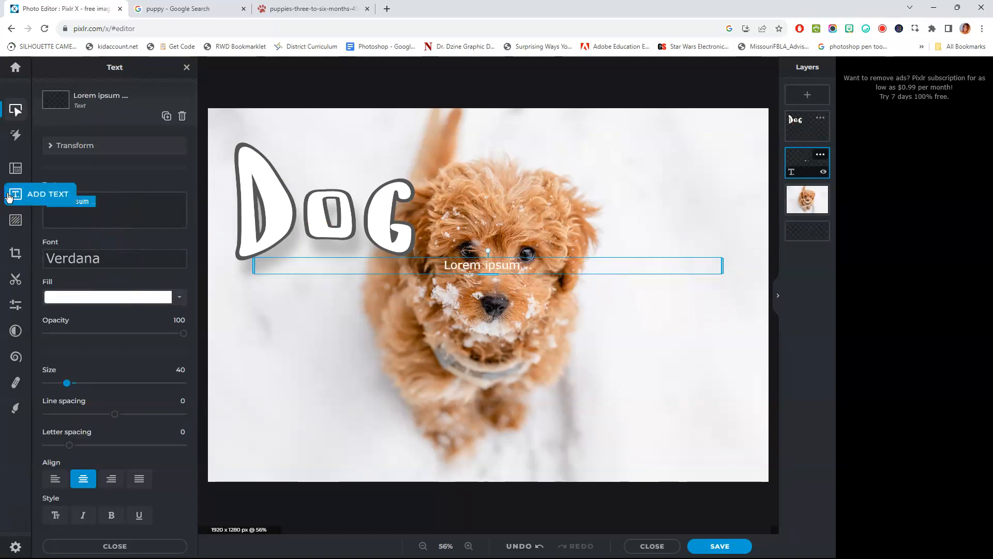
{"action": "key", "text": "BackSpace"}
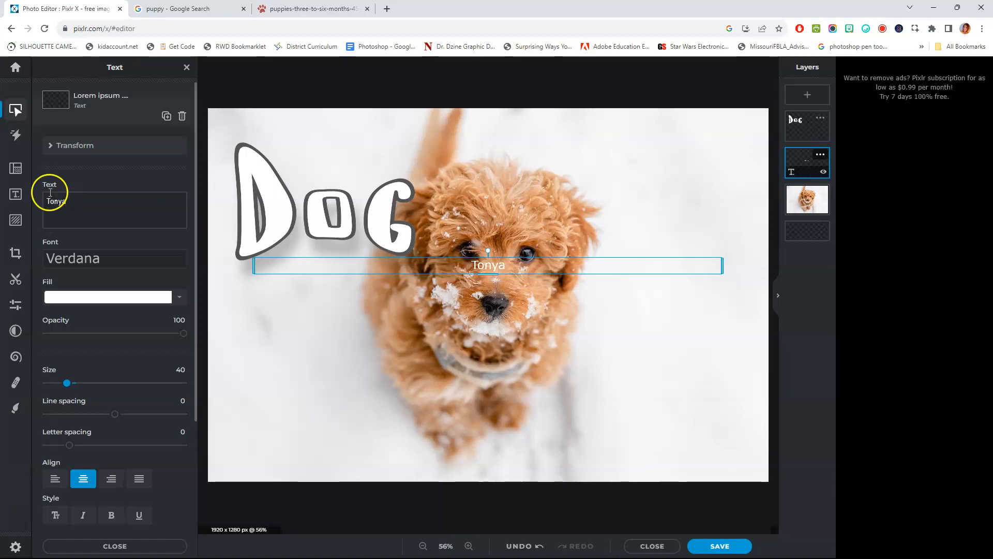
- Fill the name text with brown #753C0A sampled from the puppy and fit it in a narrower box at the photo's lower-right corner
{"action": "left_click", "coordinate": [85, 303]}
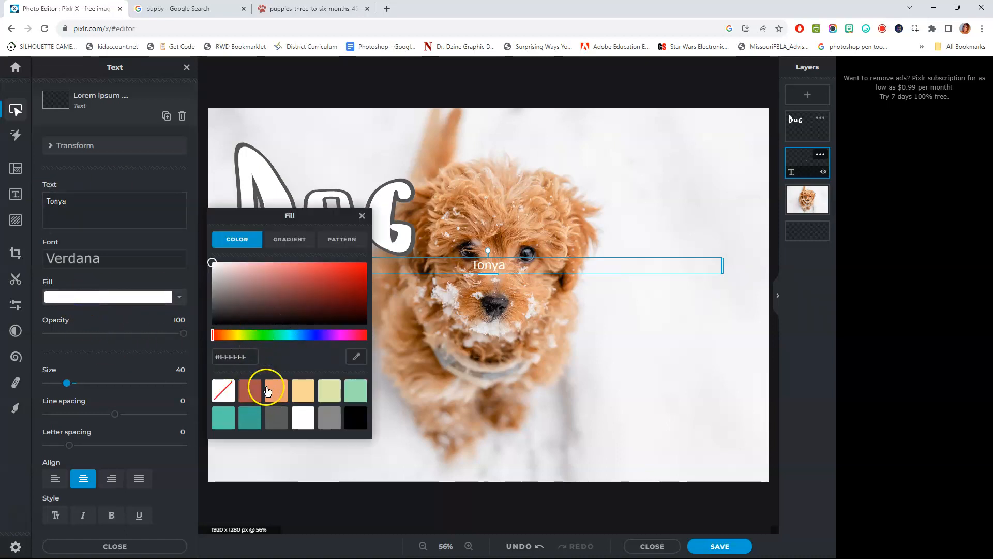
{"action": "left_click", "coordinate": [356, 359]}
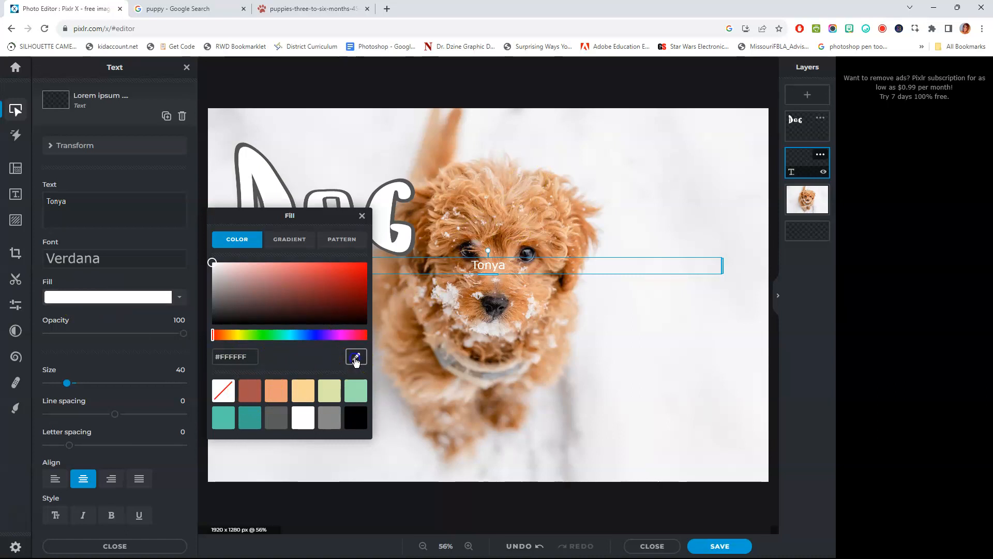
{"action": "left_click", "coordinate": [451, 320]}
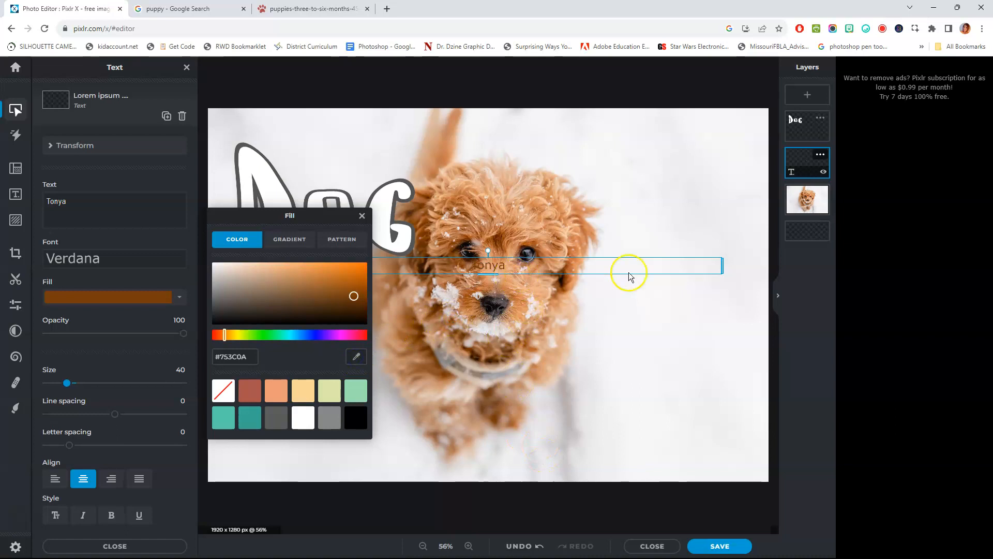
{"action": "left_click", "coordinate": [739, 228]}
{"action": "left_click_drag", "start_coordinate": [253, 267], "coordinate": [563, 265]}
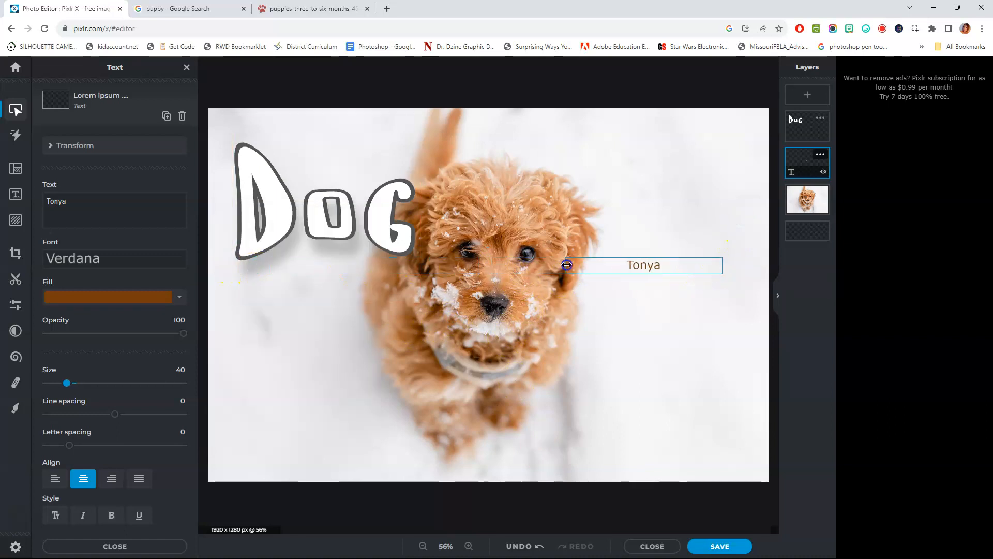
{"action": "left_click_drag", "start_coordinate": [672, 264], "coordinate": [716, 462]}
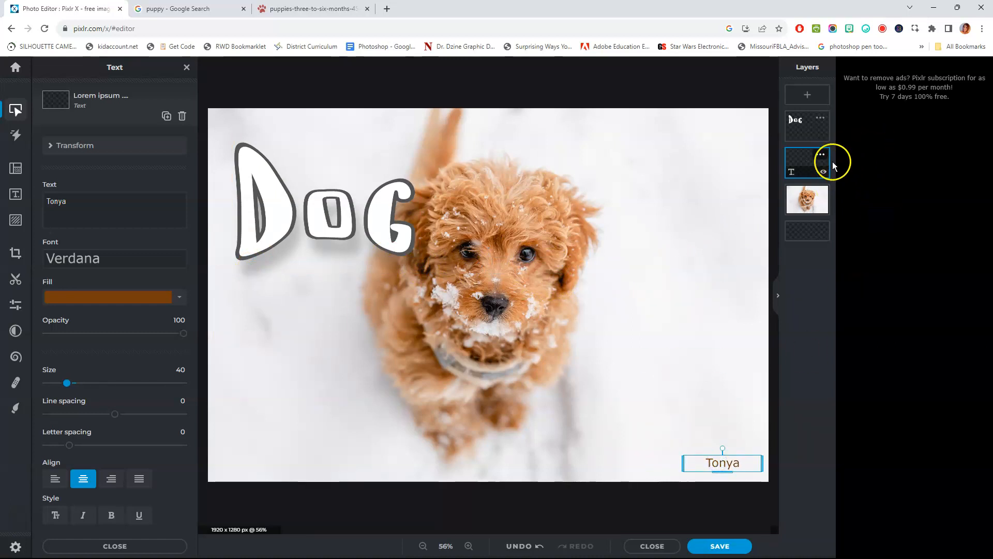
- Select the "Dog" text, name text and background photo layers in turn to compare their settings, ending on the background
{"action": "left_click", "coordinate": [821, 129]}
{"action": "left_click", "coordinate": [808, 164]}
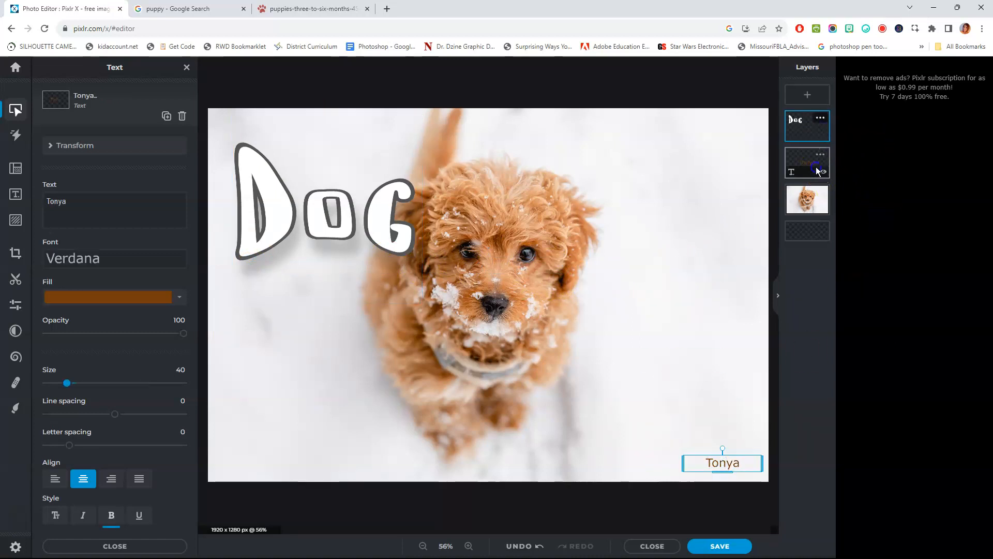
{"action": "left_click", "coordinate": [807, 203]}
{"action": "left_click", "coordinate": [812, 134]}
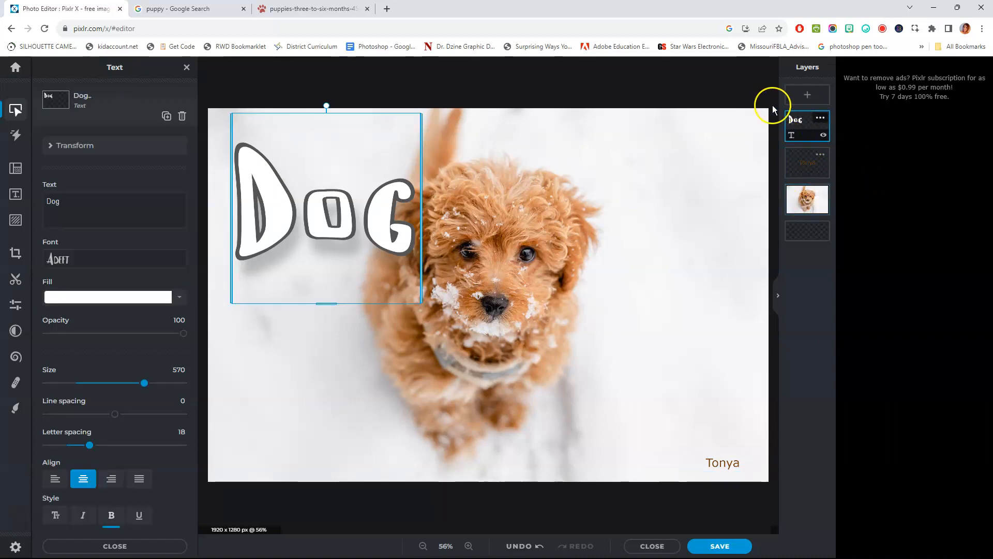
{"action": "left_click", "coordinate": [808, 199]}
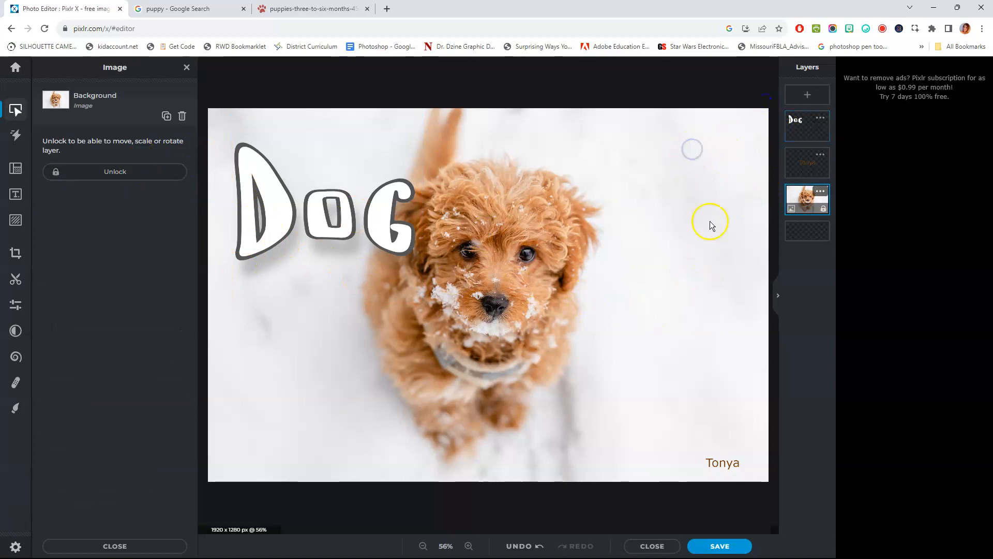
- Browse the ready-made element collections, from speech bubbles and arrows to holiday stickers, and return to the start of the list
{"action": "left_click", "coordinate": [21, 223]}
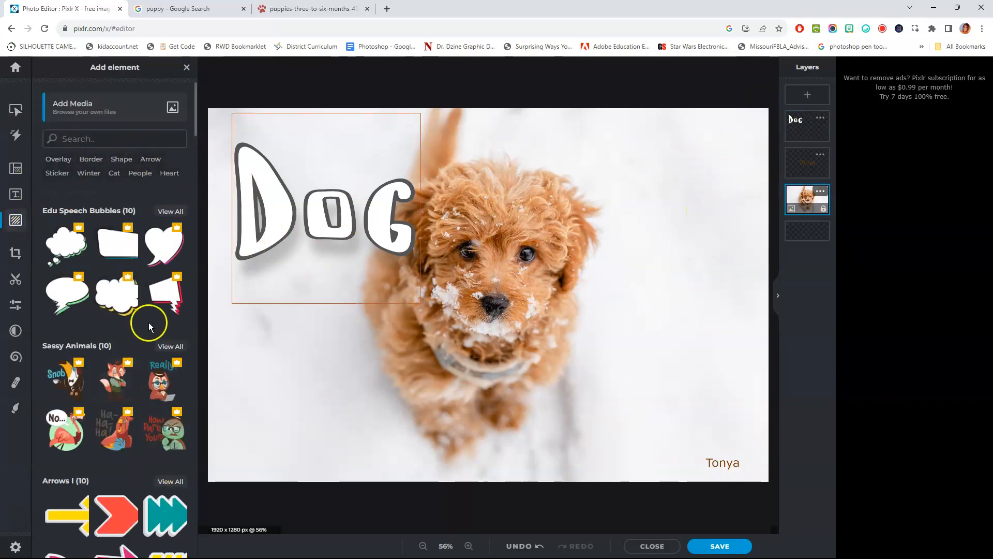
{"action": "scroll", "coordinate": [125, 259], "scroll_direction": "down", "scroll_amount": 2}
{"action": "scroll", "coordinate": [124, 259], "scroll_direction": "down", "scroll_amount": 7}
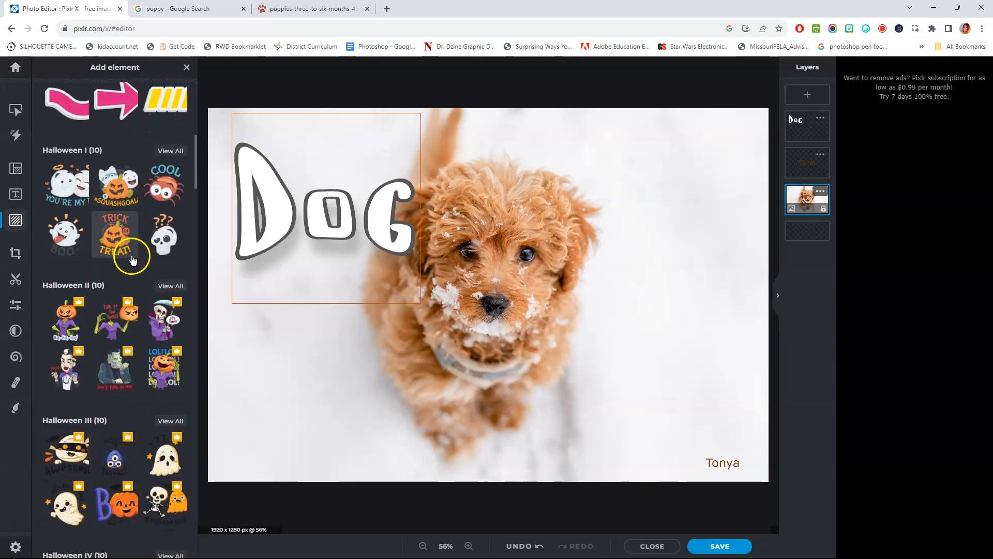
{"action": "scroll", "coordinate": [133, 260], "scroll_direction": "down", "scroll_amount": 15}
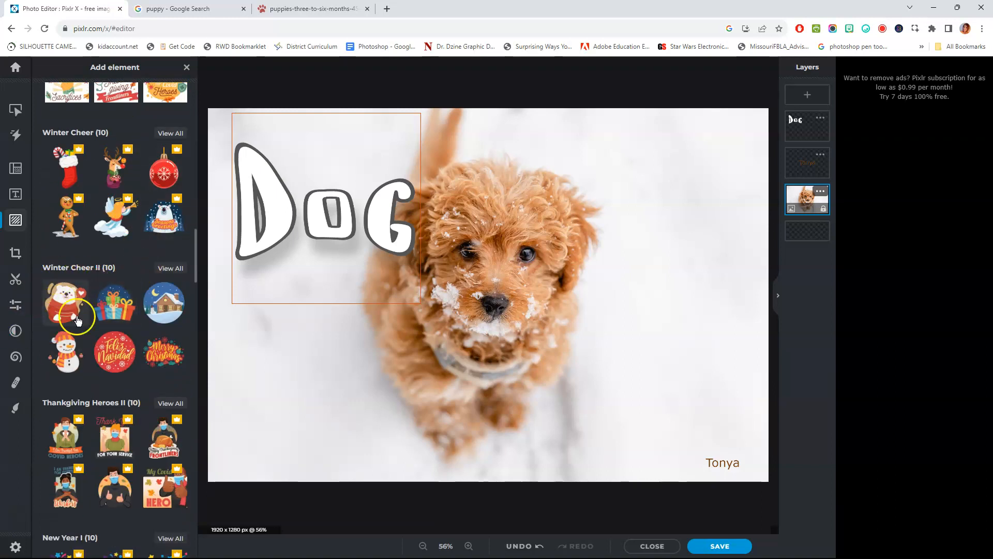
{"action": "scroll", "coordinate": [148, 344], "scroll_direction": "down", "scroll_amount": 9}
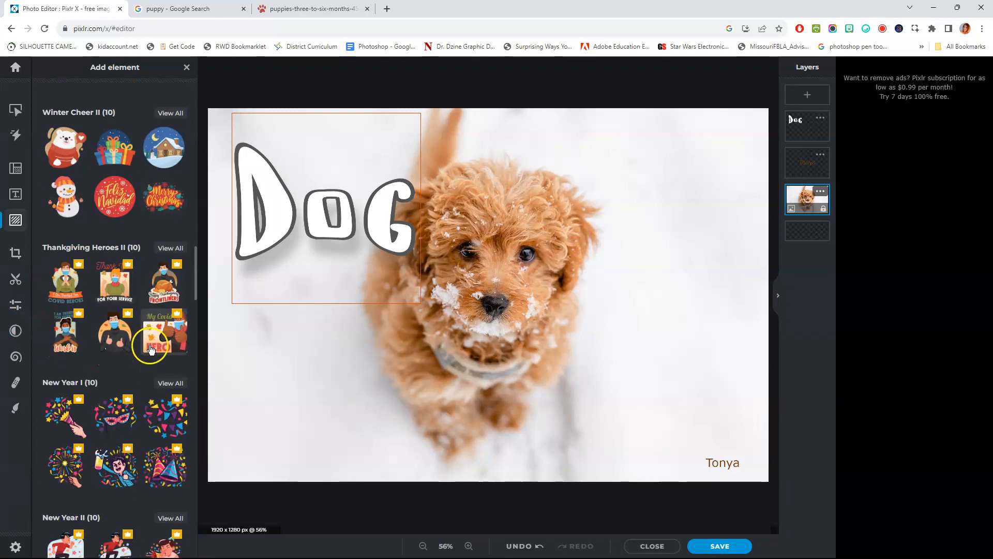
{"action": "scroll", "coordinate": [150, 346], "scroll_direction": "down", "scroll_amount": 3}
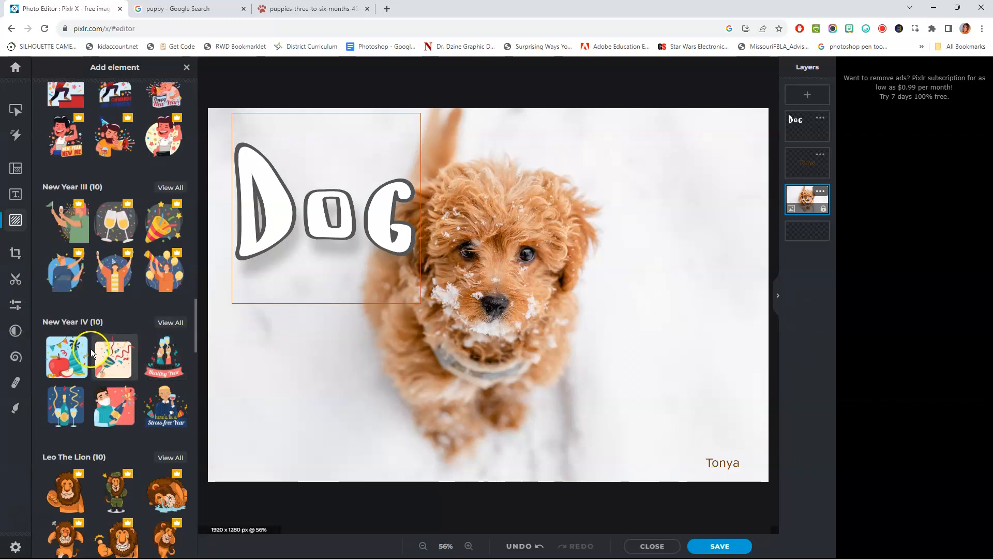
{"action": "scroll", "coordinate": [131, 383], "scroll_direction": "down", "scroll_amount": 3}
{"action": "scroll", "coordinate": [133, 380], "scroll_direction": "down", "scroll_amount": 3}
{"action": "scroll", "coordinate": [137, 376], "scroll_direction": "up", "scroll_amount": 15}
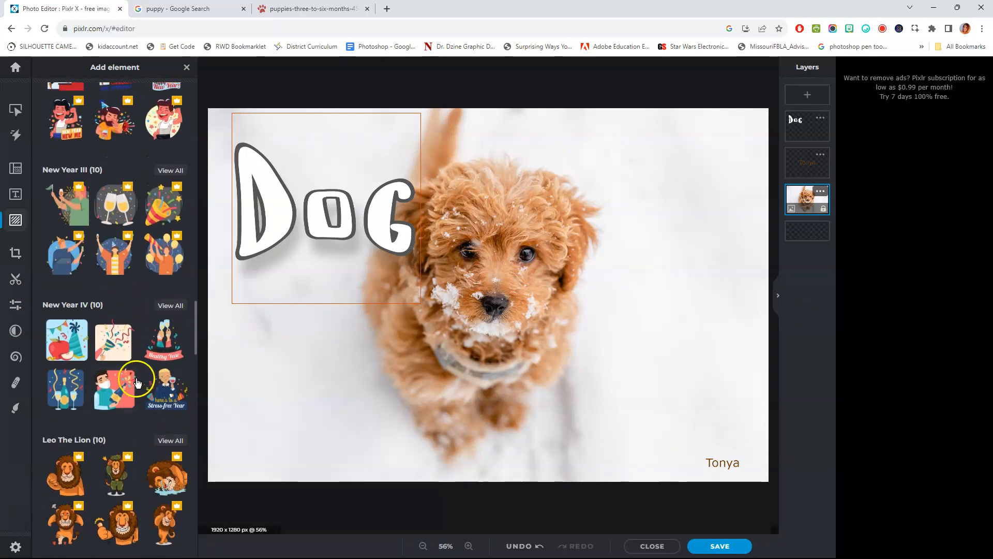
{"action": "scroll", "coordinate": [145, 367], "scroll_direction": "up", "scroll_amount": 10}
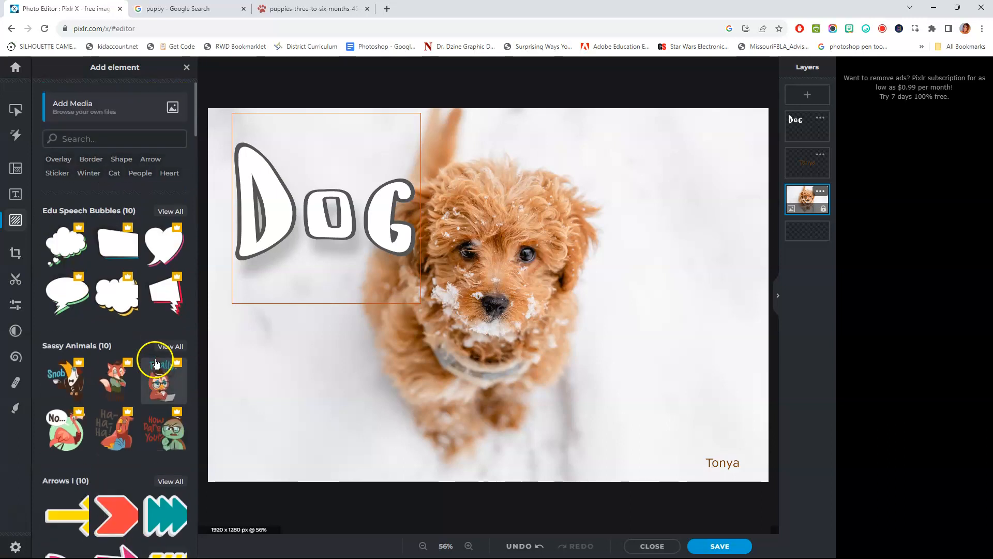
- Add dark-circles-under-your-eyes.jpg from the Pictures unit7 folder as a media layer and place it in the photo's upper-right area
{"action": "left_click", "coordinate": [123, 118]}
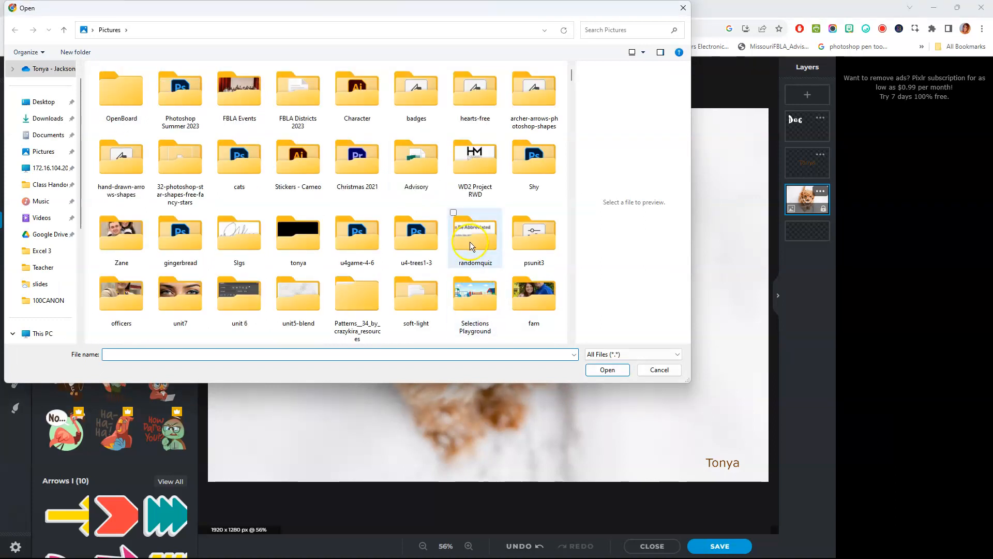
{"action": "double_click", "coordinate": [187, 298]}
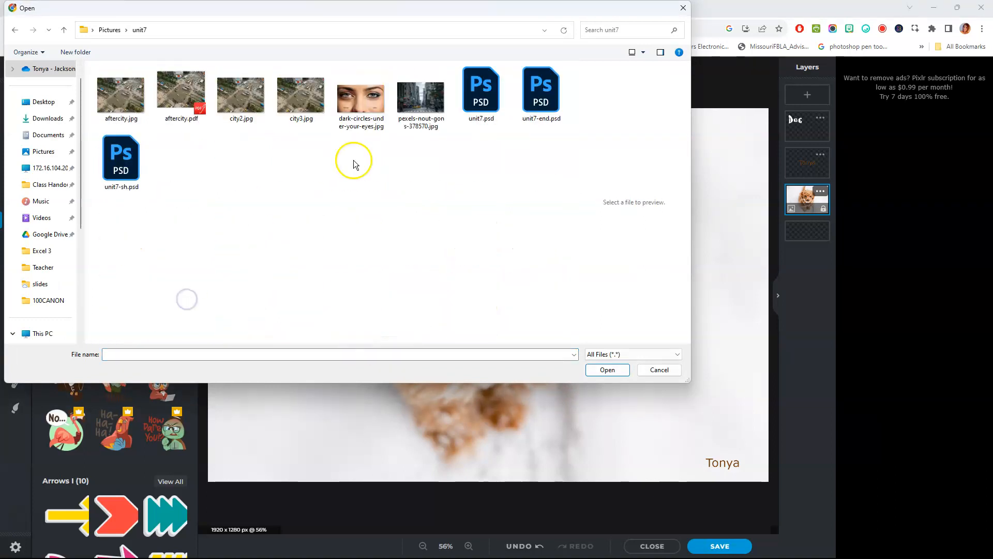
{"action": "double_click", "coordinate": [370, 106]}
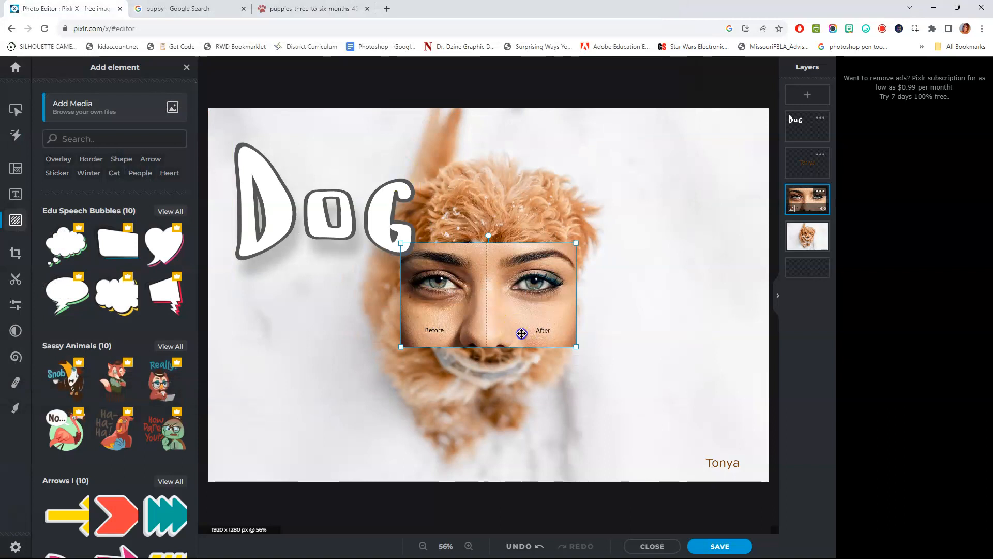
{"action": "left_click_drag", "start_coordinate": [492, 306], "coordinate": [649, 196]}
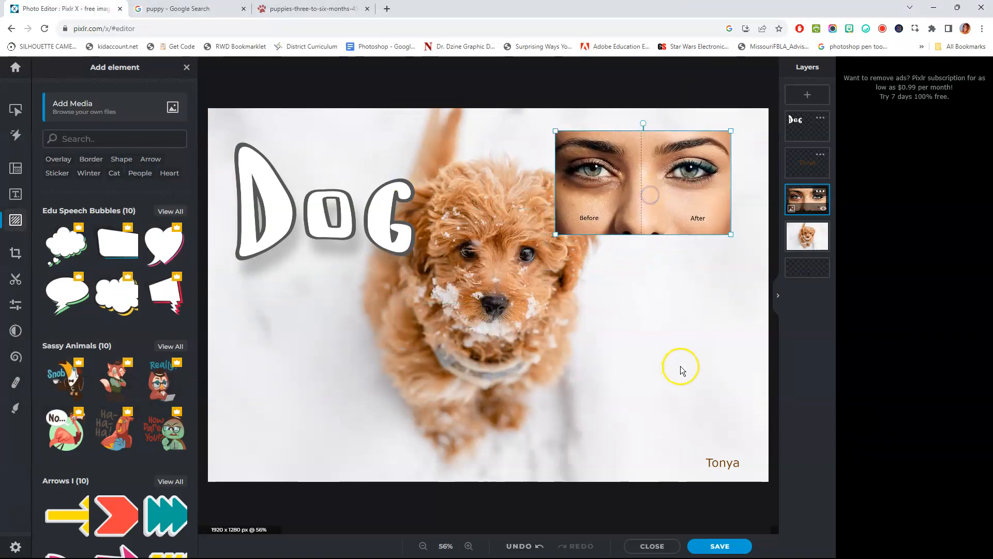
- Switch to the Google Images results and search for "puppy clipart"
{"action": "left_click", "coordinate": [301, 8]}
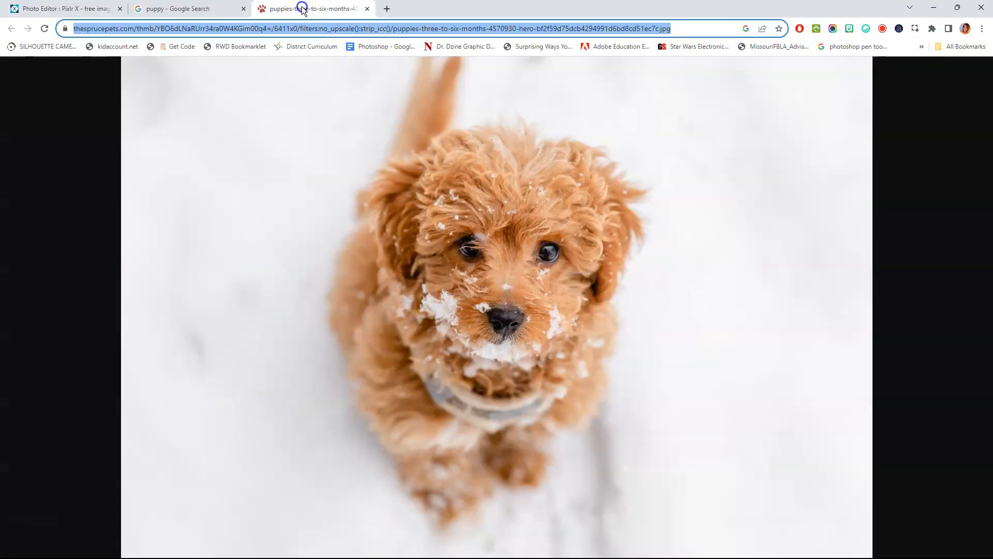
{"action": "left_click", "coordinate": [195, 8]}
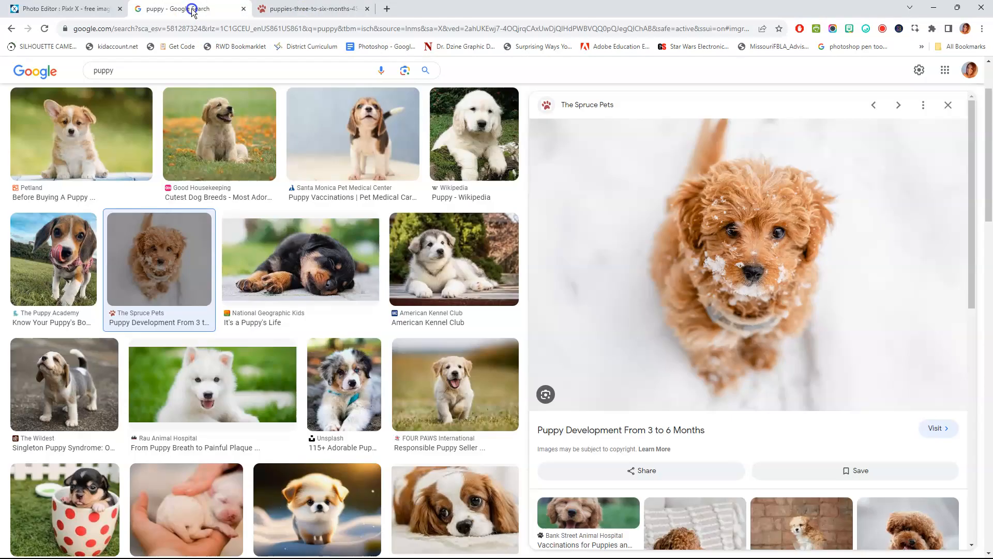
{"action": "left_click", "coordinate": [215, 69]}
{"action": "type", "text": "clipa"}
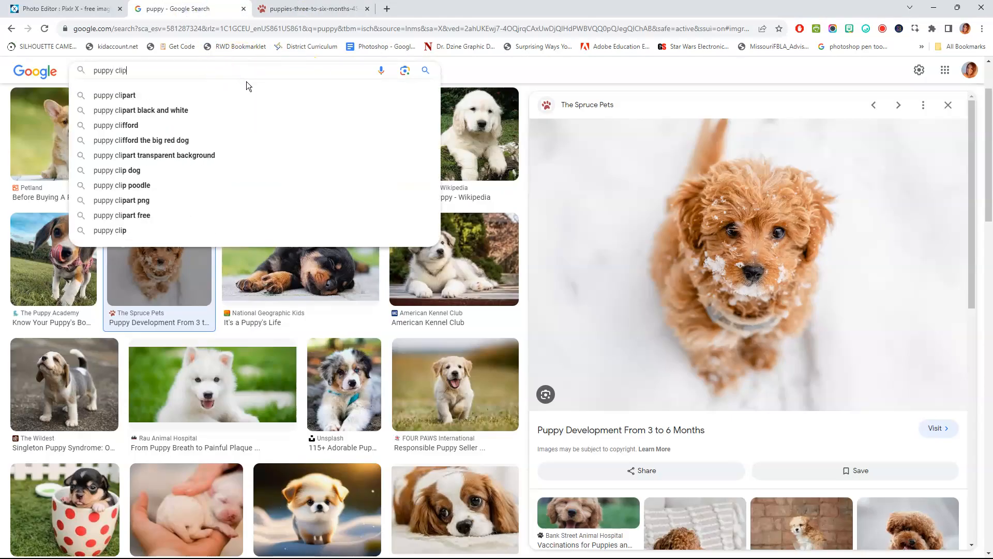
{"action": "type", "text": "rt"}
{"action": "key", "text": "Return"}
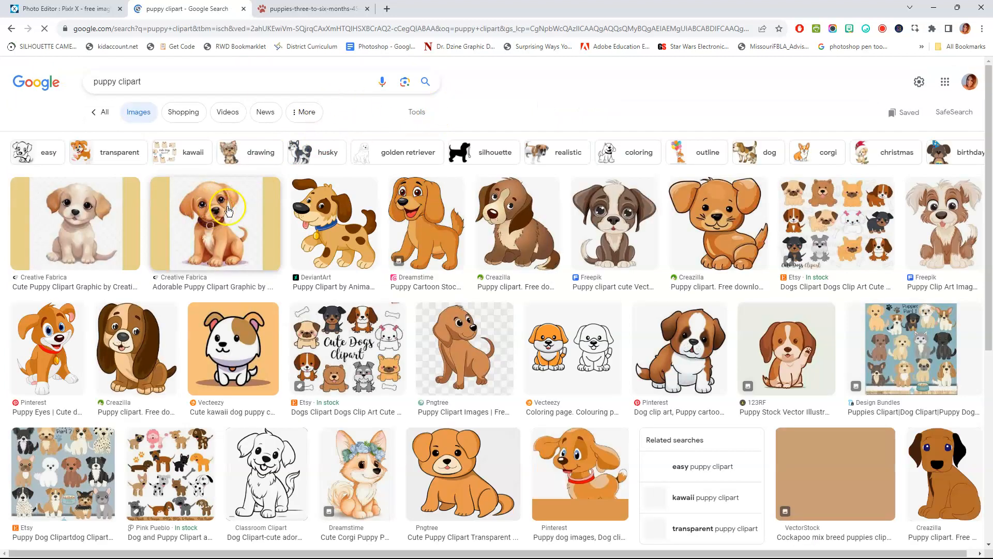
- Preview several clipart puppies and copy the orange sitting puppy image with black outlines from Creazilla
{"action": "left_click", "coordinate": [420, 220]}
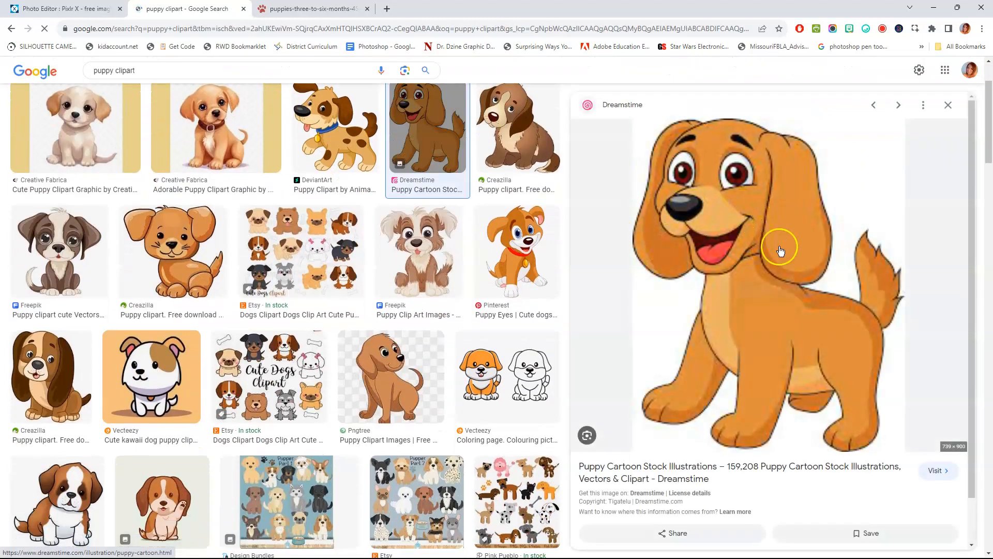
{"action": "left_click", "coordinate": [534, 139]}
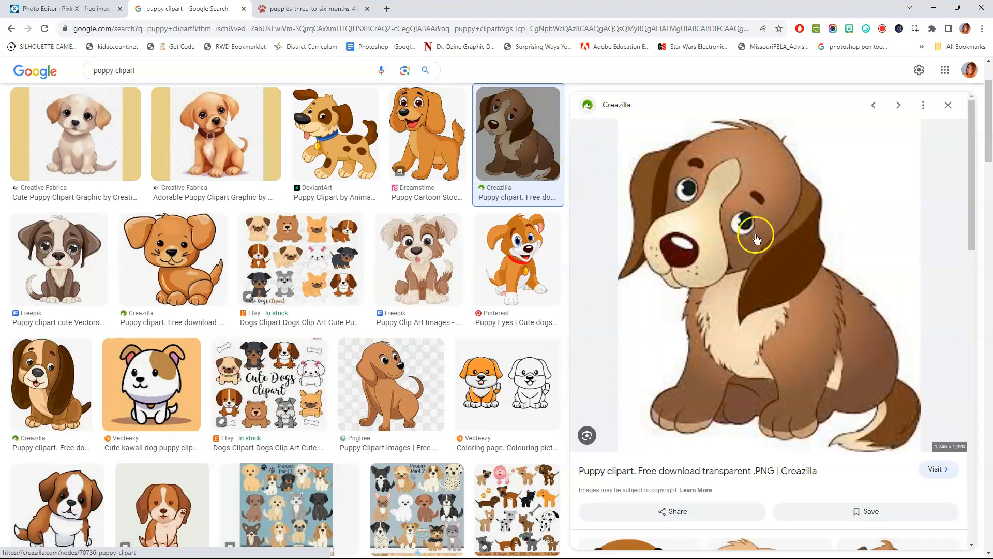
{"action": "left_click", "coordinate": [516, 266]}
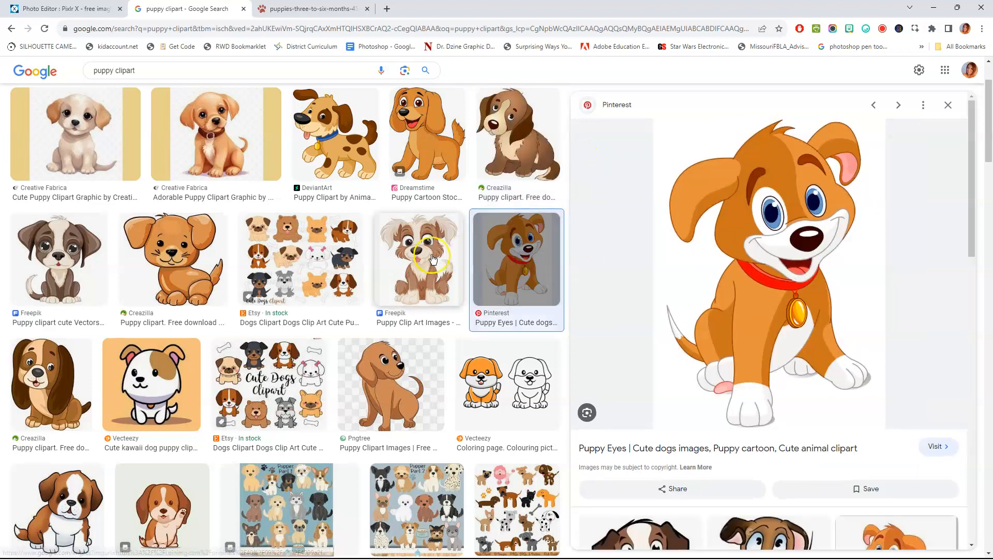
{"action": "left_click", "coordinate": [420, 266]}
{"action": "left_click", "coordinate": [206, 264]}
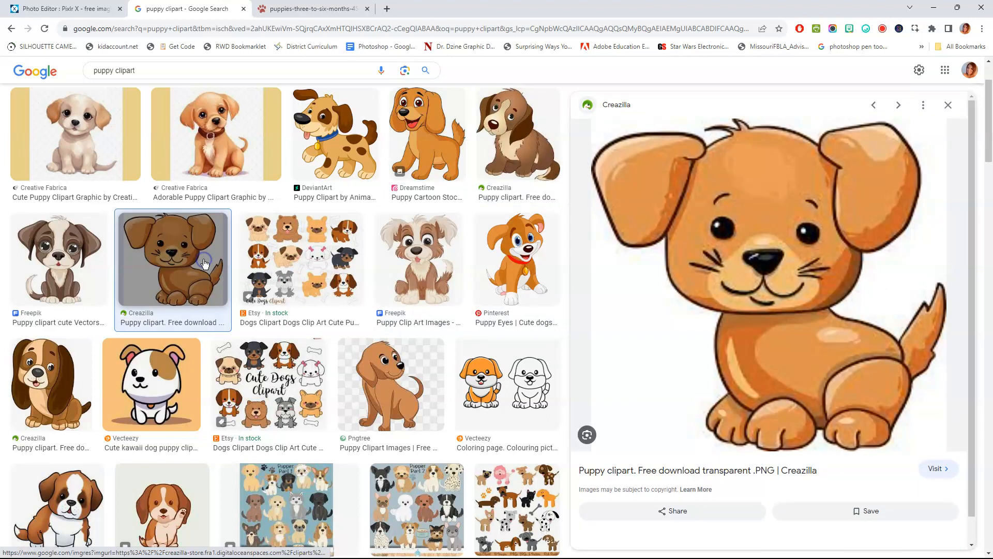
{"action": "right_click", "coordinate": [780, 233]}
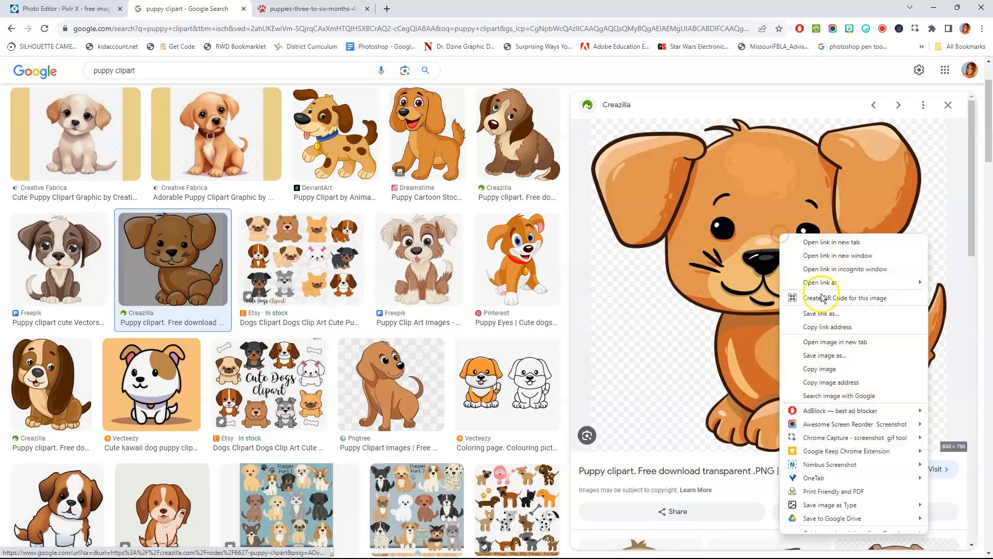
{"action": "left_click", "coordinate": [819, 369]}
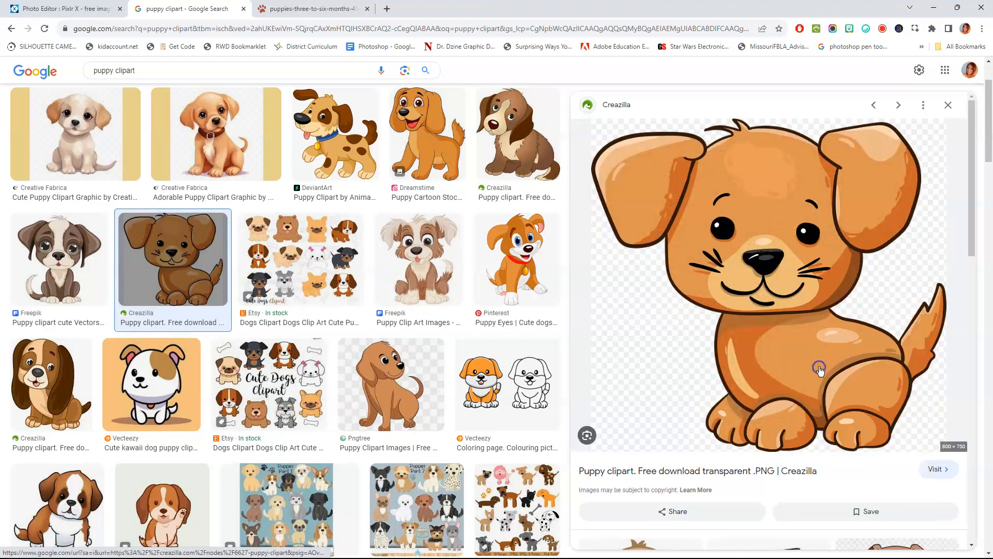
- Switch to Pixlr X, paste the puppy clipart with clipboard access allowed, and fit it small beside the name text at the lower-right corner
{"action": "left_click", "coordinate": [78, 9]}
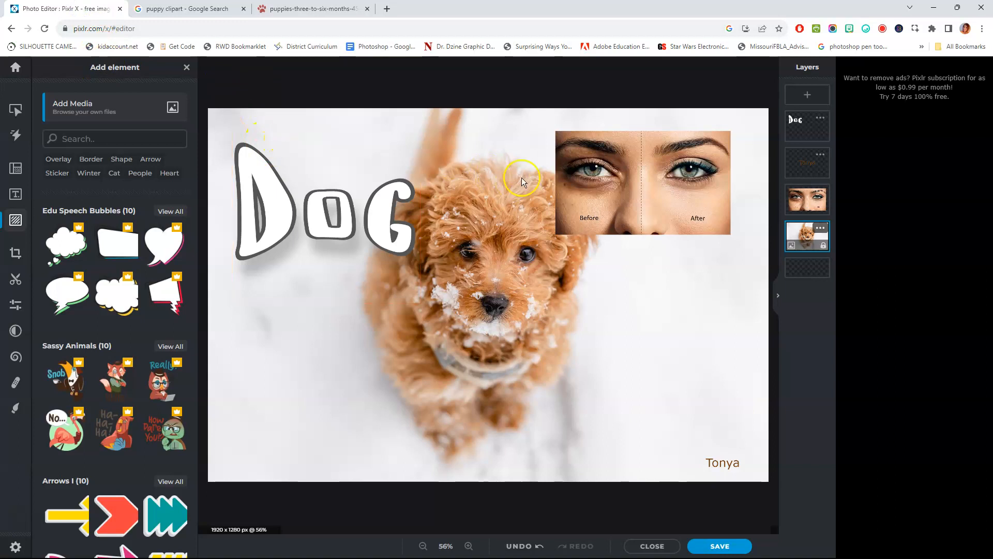
{"action": "right_click", "coordinate": [534, 126]}
{"action": "left_click", "coordinate": [581, 192]}
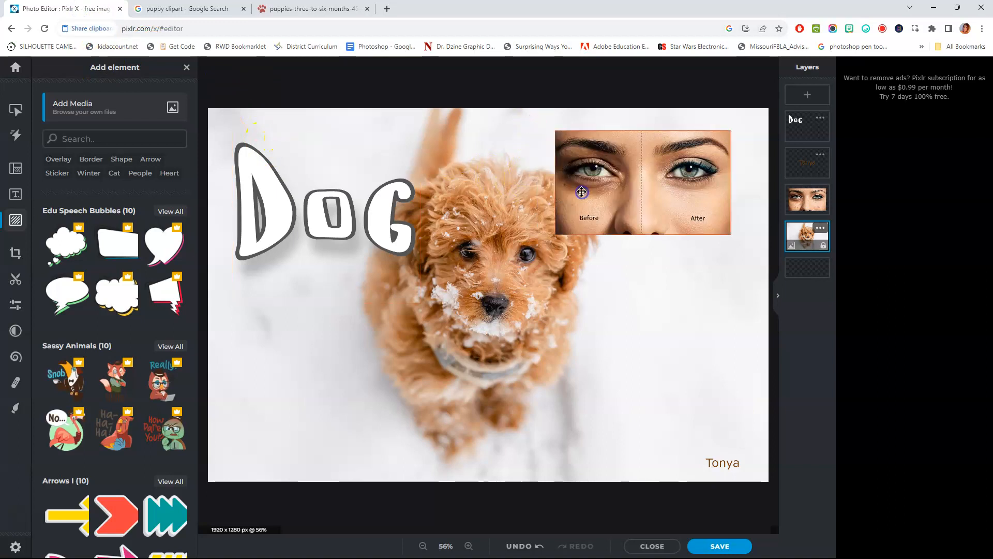
{"action": "left_click", "coordinate": [158, 89]}
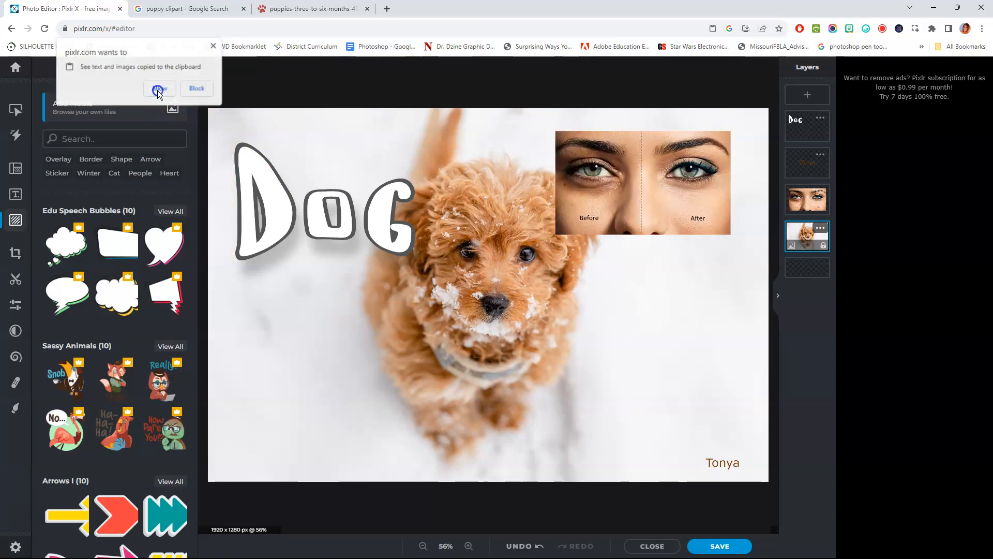
{"action": "left_click_drag", "start_coordinate": [400, 212], "coordinate": [706, 465]}
{"action": "left_click", "coordinate": [714, 463]}
{"action": "left_click", "coordinate": [681, 408]}
- Set up a brush cutout on the eyes image in Remove mode with 0% softness
{"action": "left_click", "coordinate": [643, 173]}
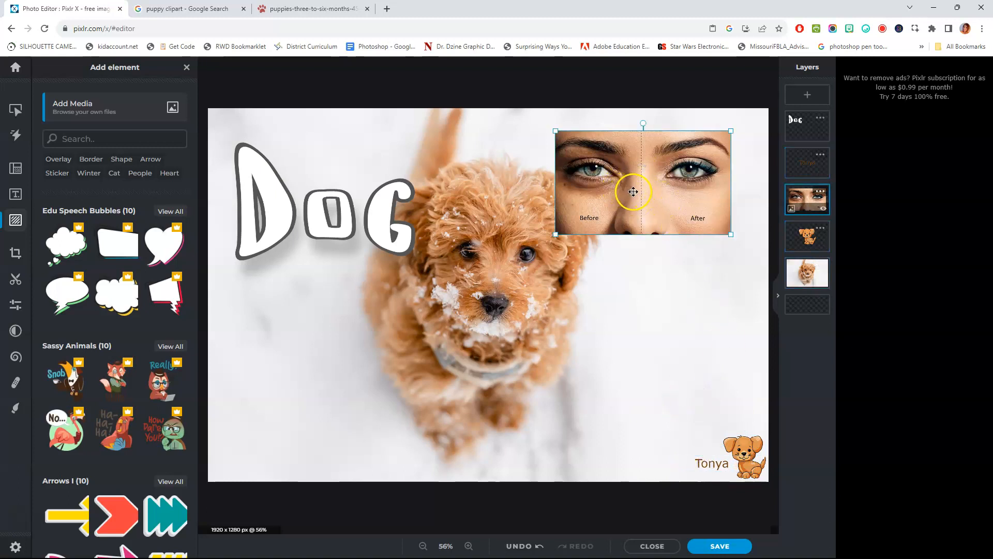
{"action": "left_click", "coordinate": [11, 258]}
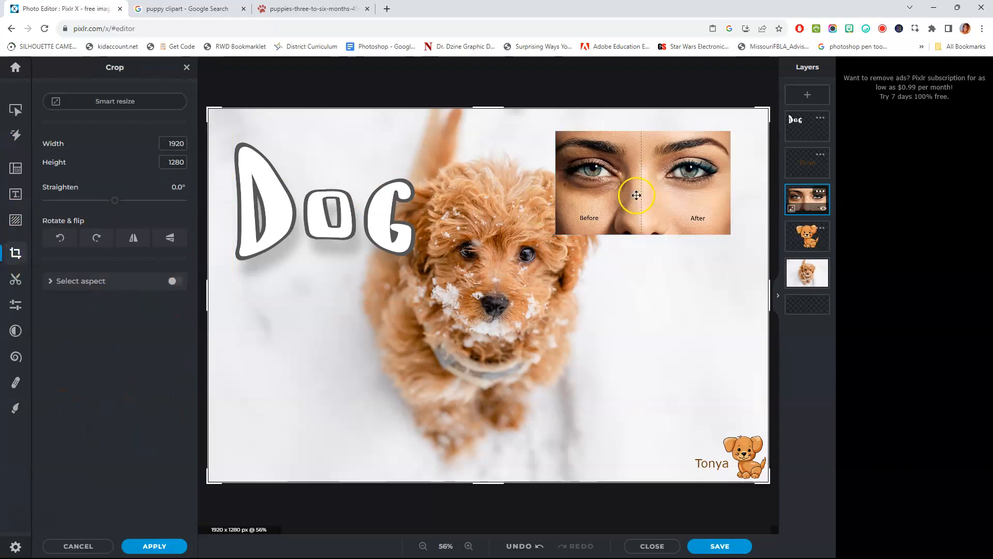
{"action": "left_click", "coordinate": [16, 280]}
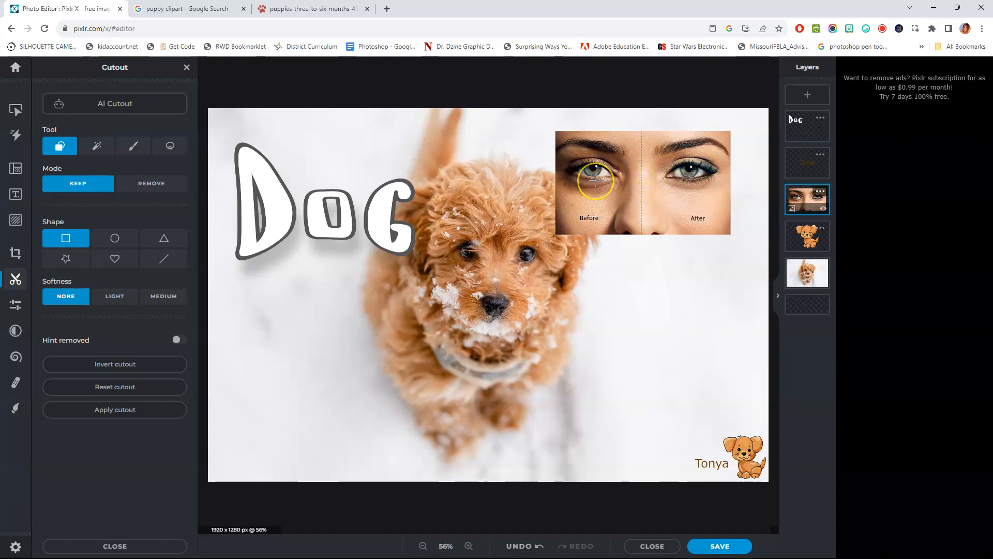
{"action": "left_click", "coordinate": [468, 546]}
{"action": "left_click_drag", "start_coordinate": [703, 102], "coordinate": [717, 102]}
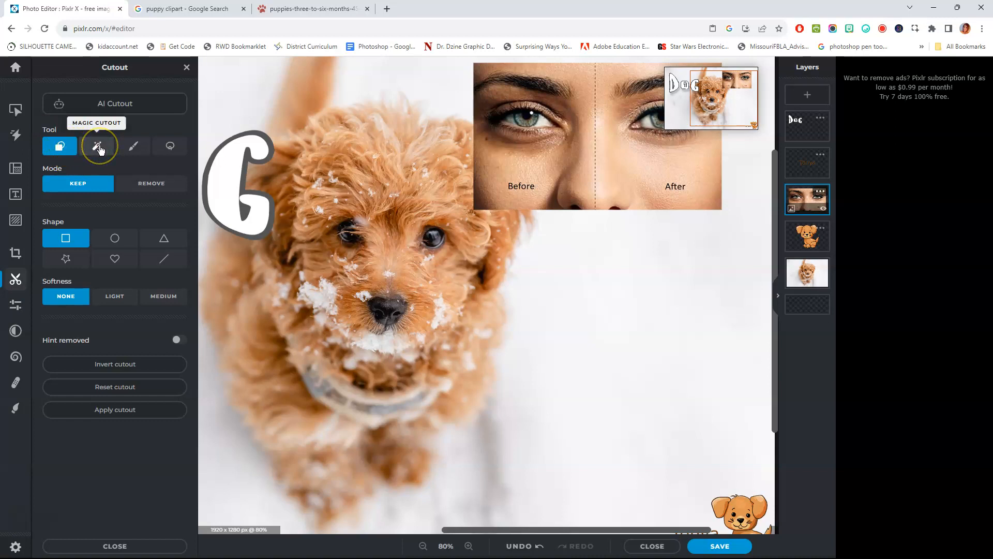
{"action": "left_click", "coordinate": [133, 152]}
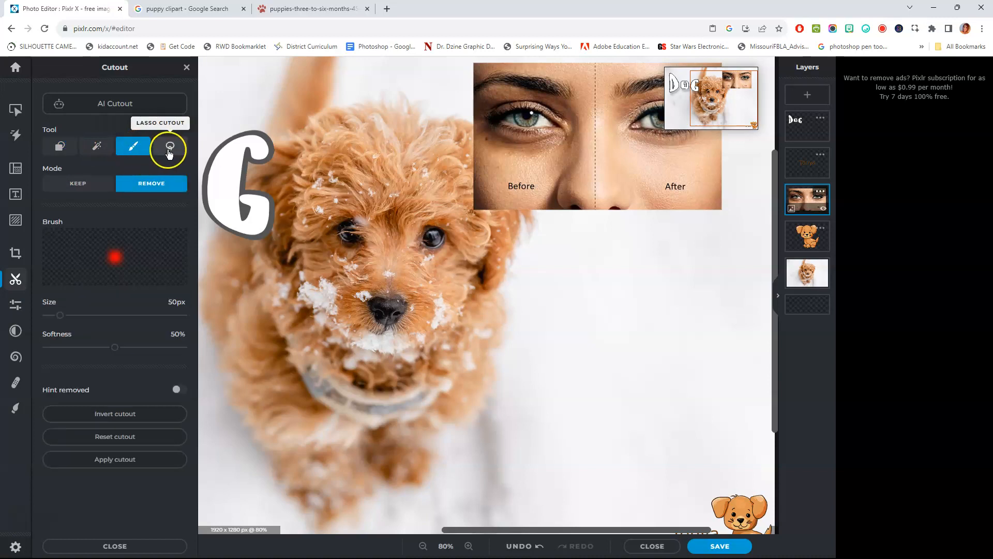
{"action": "left_click", "coordinate": [136, 150]}
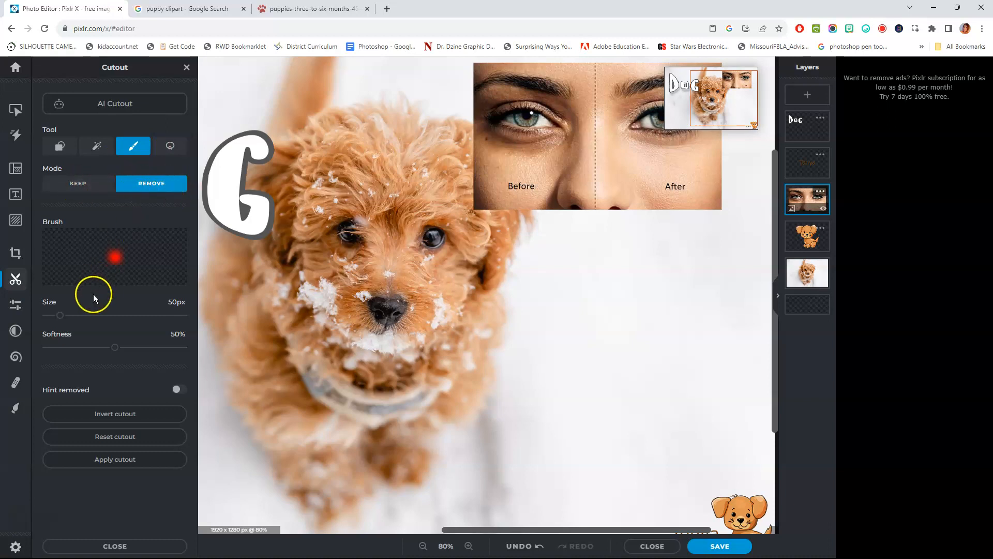
{"action": "left_click_drag", "start_coordinate": [119, 348], "coordinate": [93, 352]}
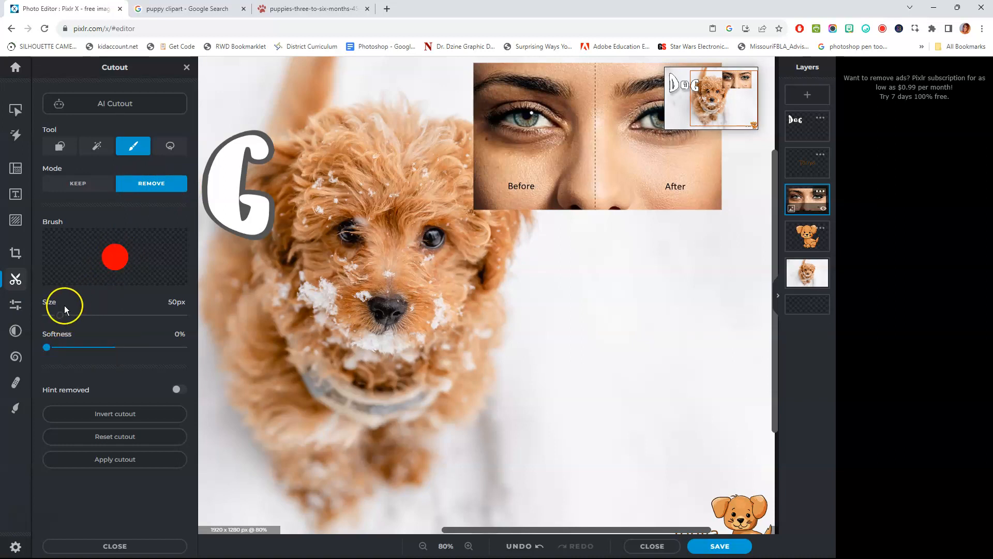
- Brush over the eye on the Before side of the eyes image and invert the cutout to keep only that eye
{"action": "left_click_drag", "start_coordinate": [501, 120], "coordinate": [514, 118]}
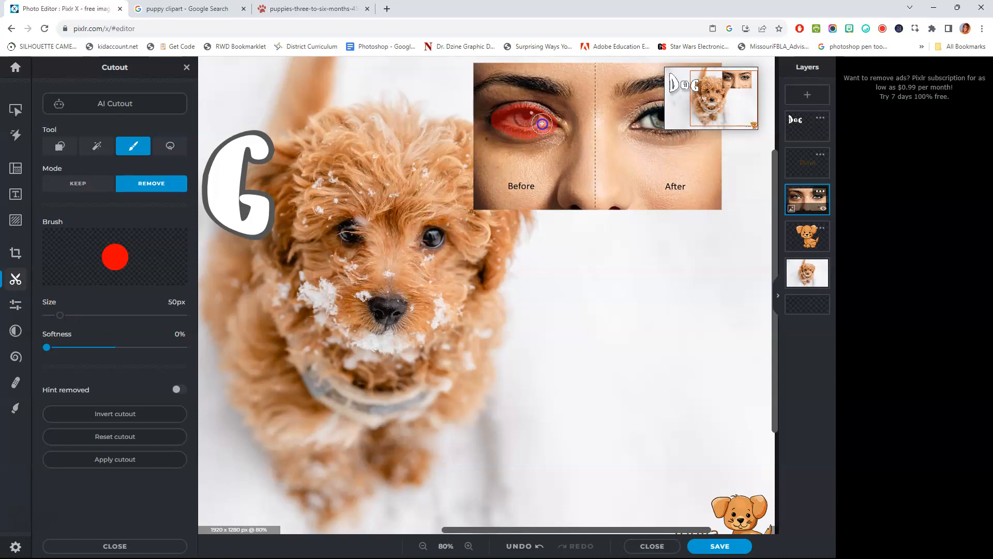
{"action": "left_click_drag", "start_coordinate": [498, 120], "coordinate": [528, 122]}
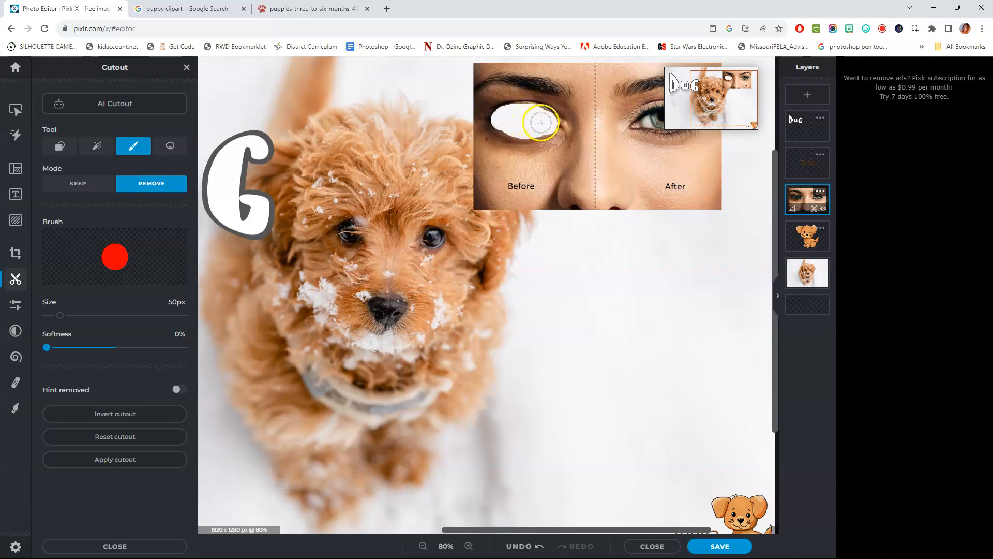
{"action": "left_click", "coordinate": [115, 413]}
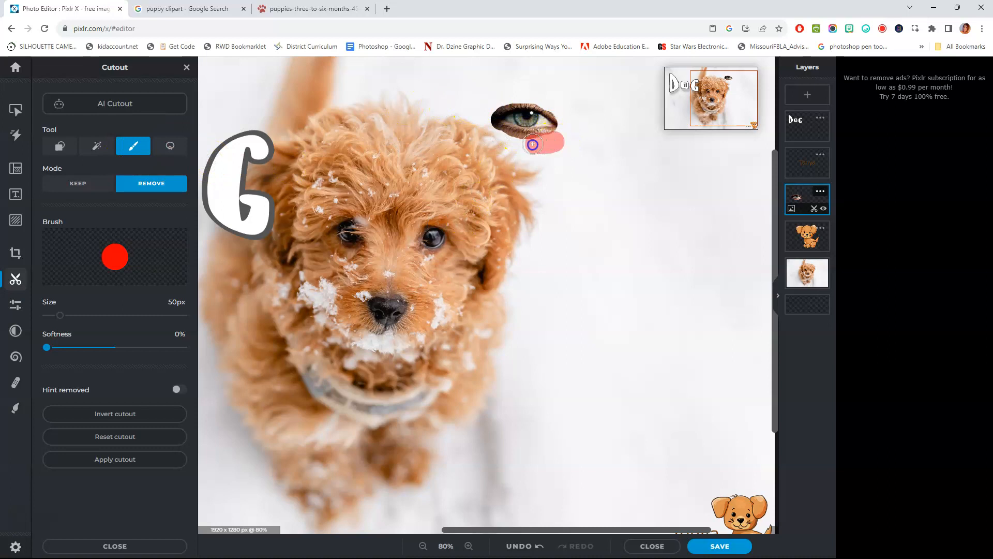
- Trim the leftover skin above and below the eye with the Remove brush, and apply the cutout
{"action": "mouse_move", "coordinate": [507, 141]}
{"action": "left_mouse_down"}
{"action": "mouse_move", "coordinate": [486, 133]}
{"action": "mouse_move", "coordinate": [493, 101]}
{"action": "left_mouse_up"}
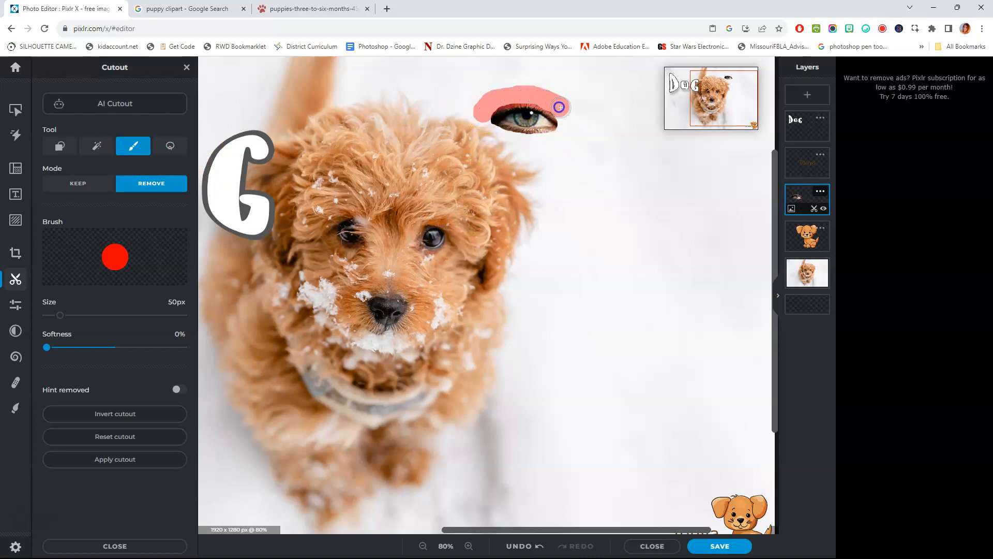
{"action": "left_click_drag", "start_coordinate": [559, 107], "coordinate": [560, 108]}
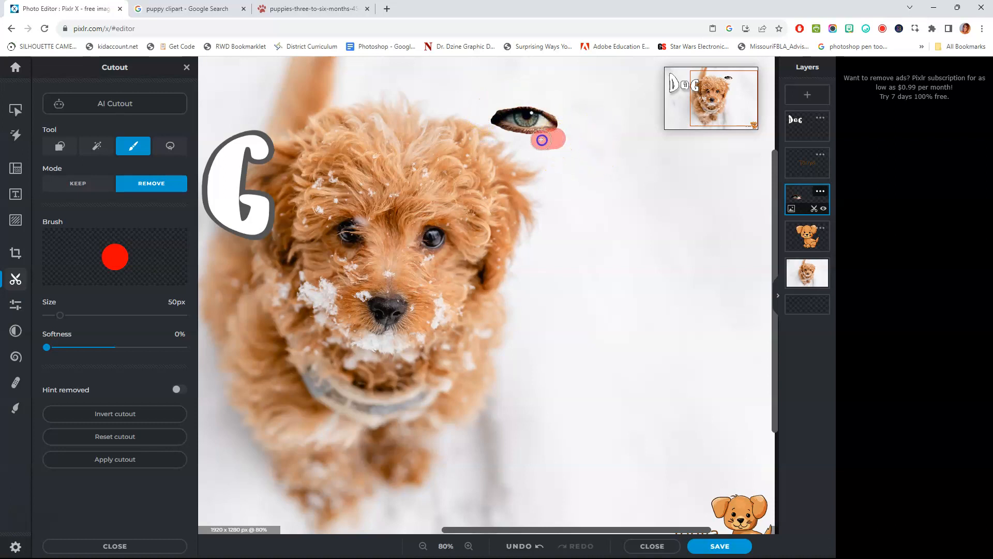
{"action": "left_click_drag", "start_coordinate": [512, 137], "coordinate": [481, 124]}
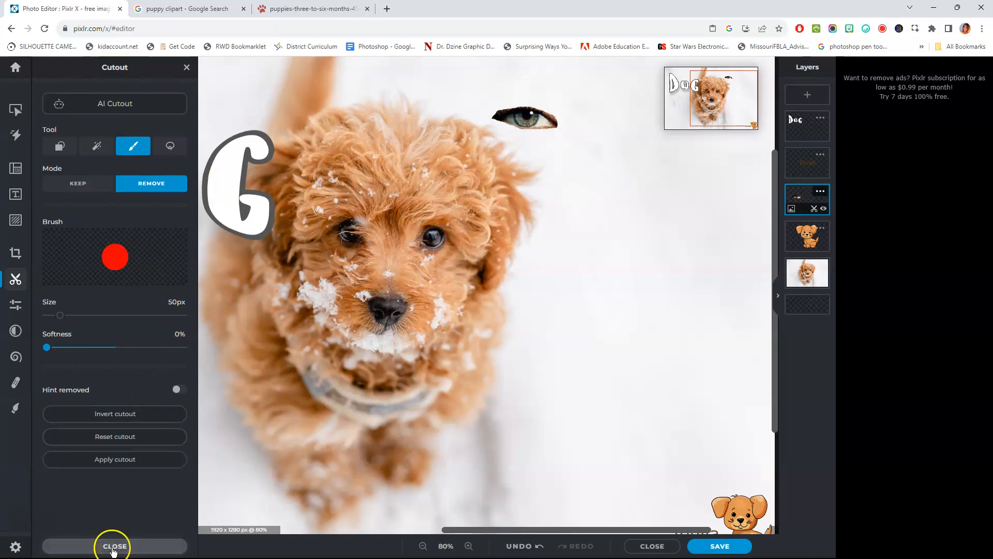
{"action": "left_click", "coordinate": [118, 461]}
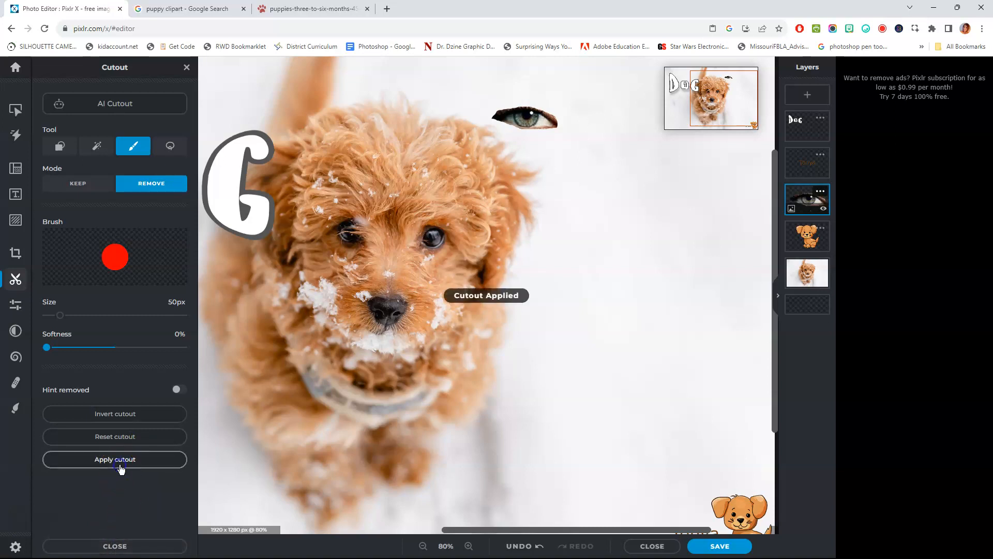
{"action": "left_click", "coordinate": [115, 546]}
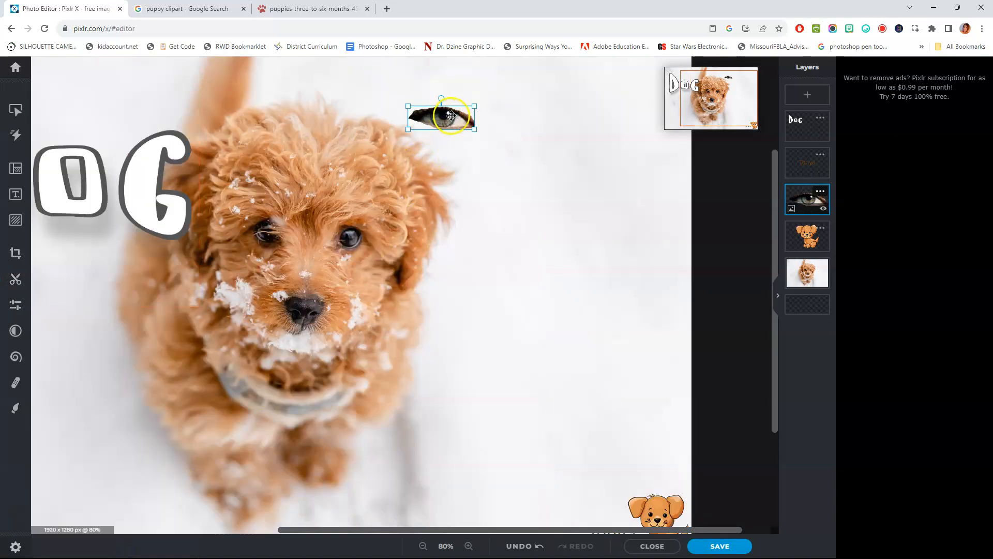
- Move the eye cutout onto the puppy's forehead, and from there to the base of the letter D
{"action": "left_click_drag", "start_coordinate": [451, 118], "coordinate": [321, 206]}
{"action": "left_click", "coordinate": [529, 227]}
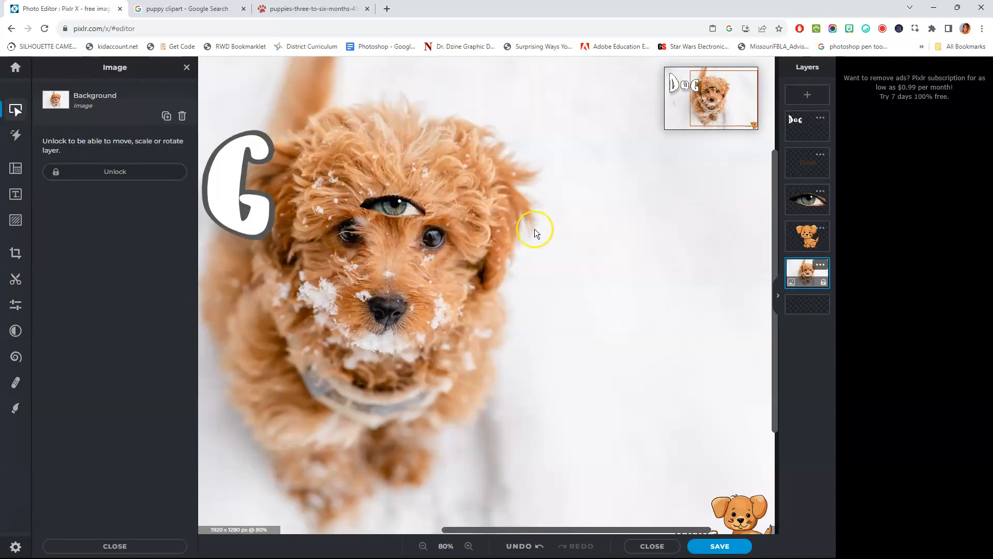
{"action": "left_click_drag", "start_coordinate": [489, 529], "coordinate": [356, 532]}
{"action": "left_click_drag", "start_coordinate": [675, 210], "coordinate": [319, 236]}
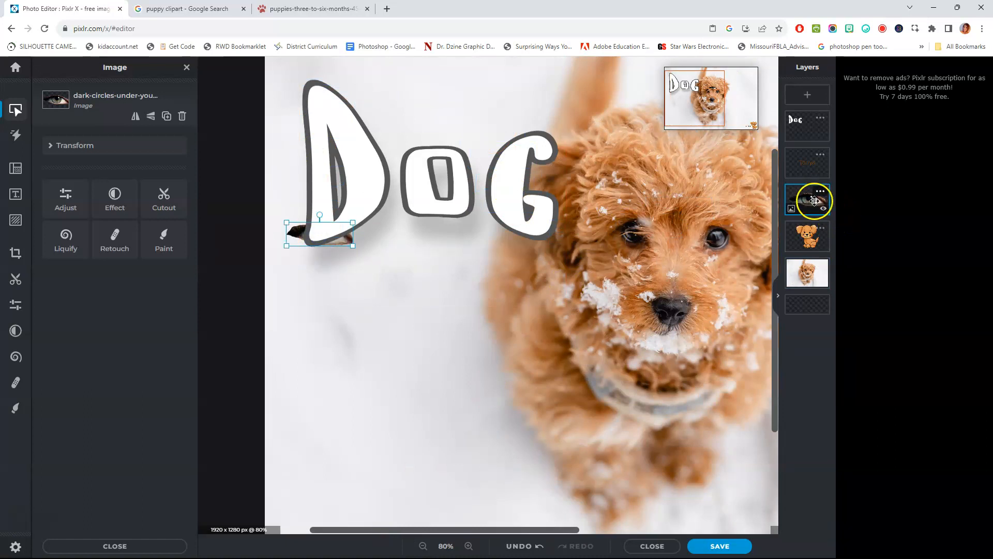
- Bring the eye layer to the top of the layer stack and place the eye on the tip of the letter D
{"action": "left_click_drag", "start_coordinate": [812, 200], "coordinate": [808, 120]}
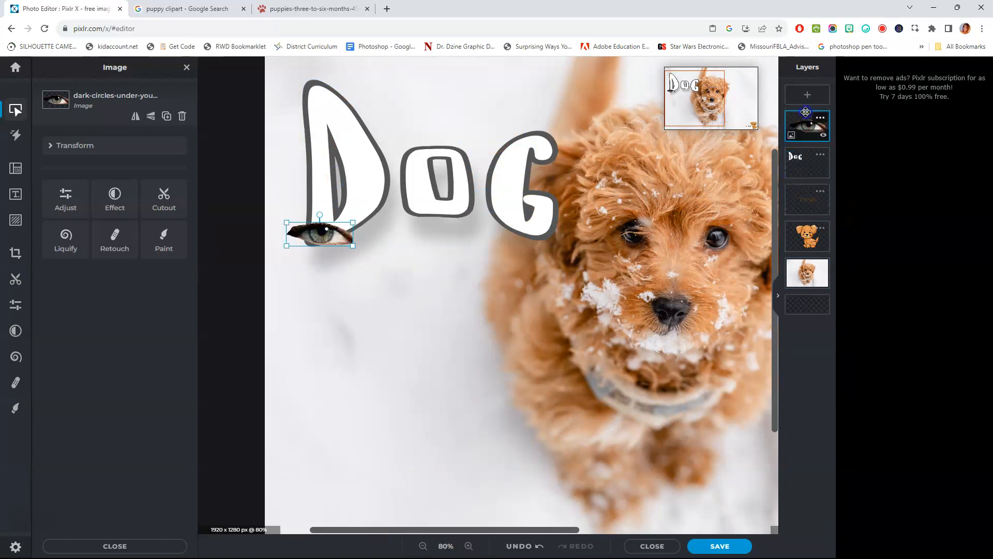
{"action": "left_click_drag", "start_coordinate": [328, 100], "coordinate": [327, 93]}
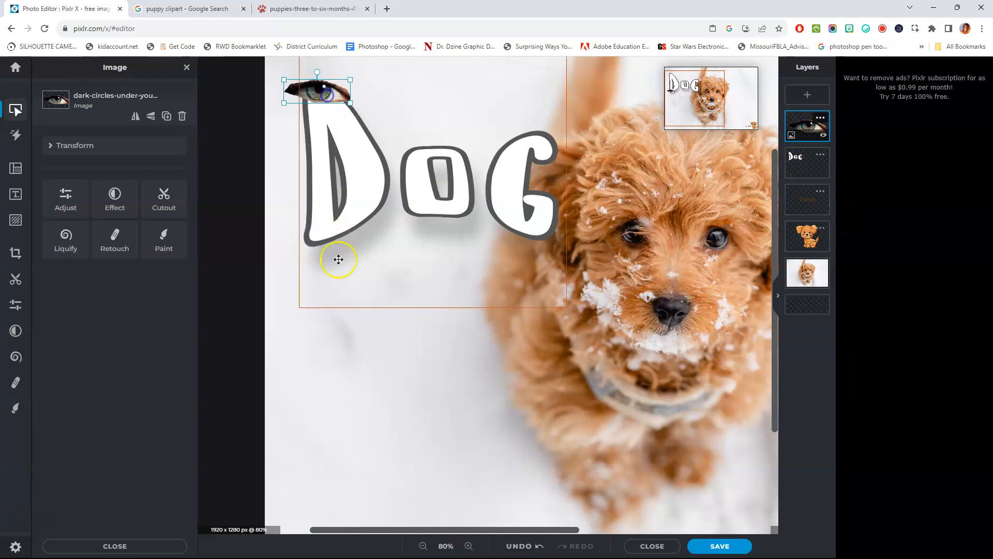
{"action": "left_click", "coordinate": [287, 328]}
{"action": "left_click", "coordinate": [245, 369]}
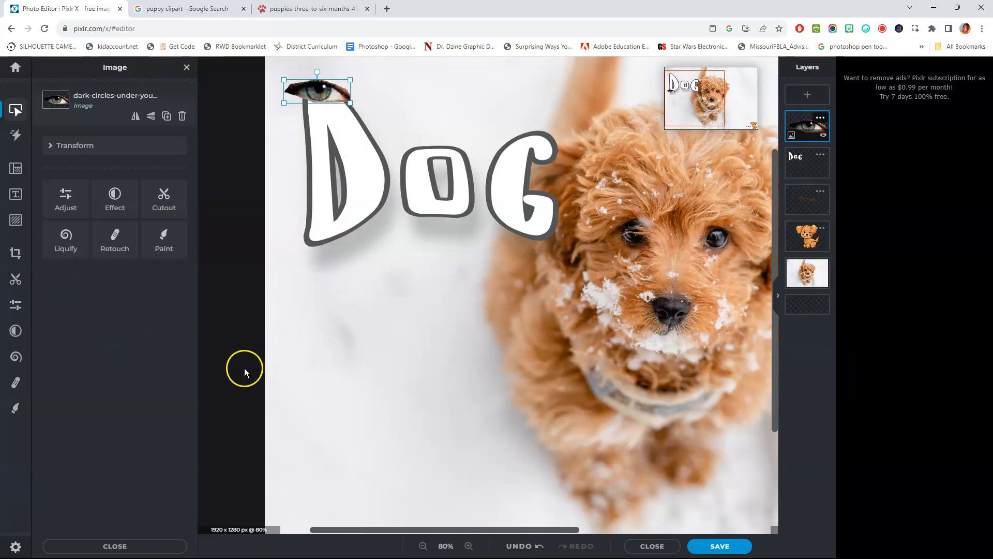
- Try the B&W adjustment on the puppy background photo and reset it
{"action": "left_click", "coordinate": [16, 302]}
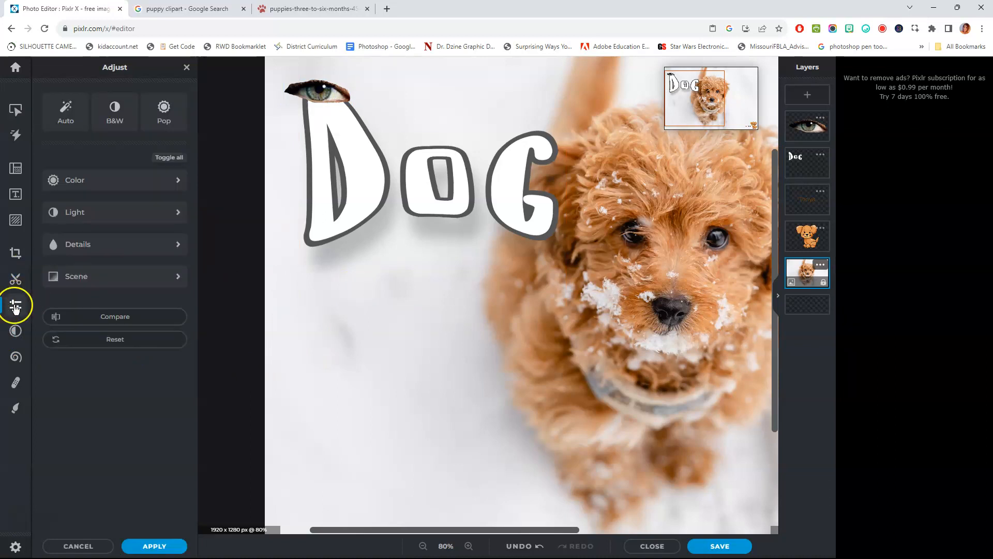
{"action": "left_click", "coordinate": [122, 112]}
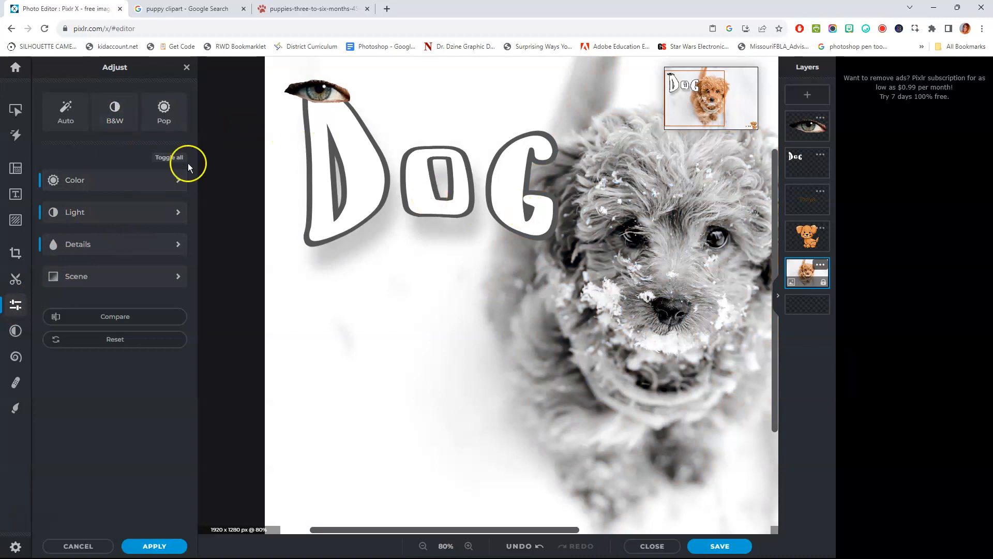
{"action": "left_click", "coordinate": [121, 342]}
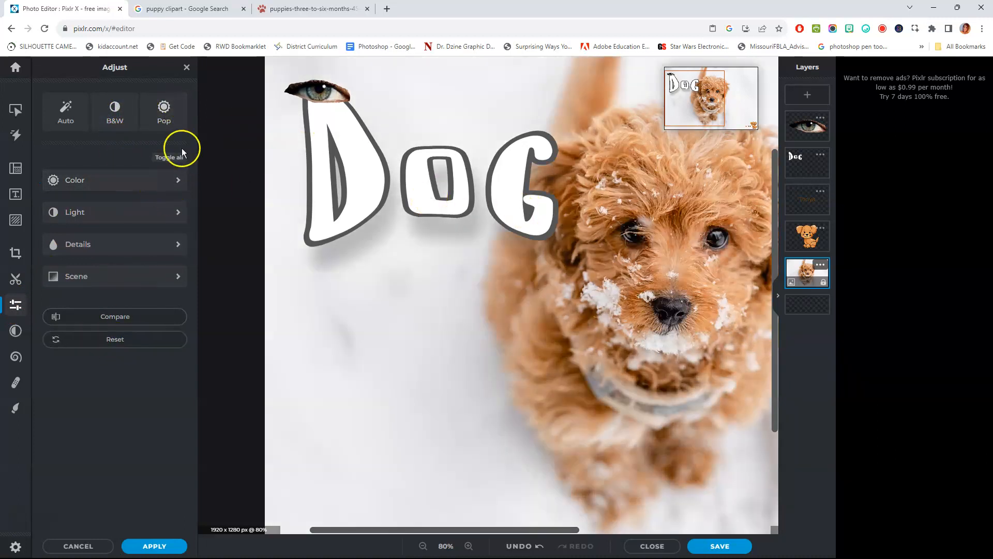
- Apply the Doris effect preset from the Instage collection to the puppy background photo, after previewing Coco
{"action": "left_click", "coordinate": [15, 332]}
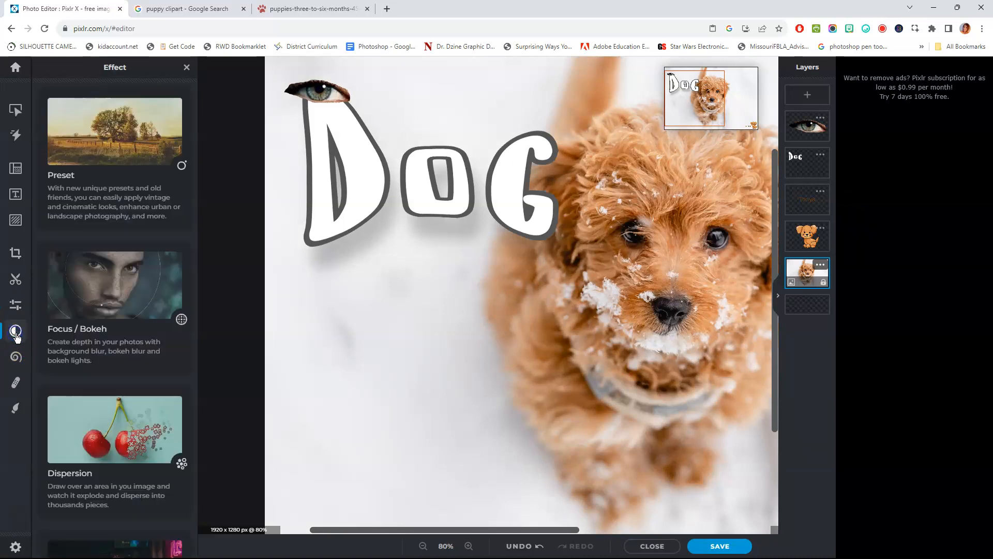
{"action": "scroll", "coordinate": [137, 373], "scroll_direction": "down", "scroll_amount": 1}
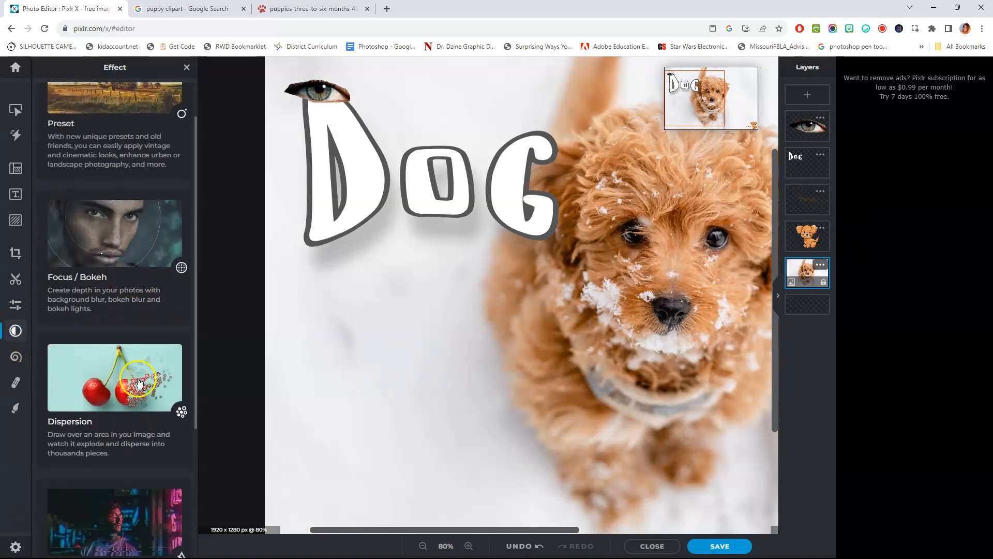
{"action": "scroll", "coordinate": [124, 223], "scroll_direction": "up", "scroll_amount": 1}
{"action": "left_click", "coordinate": [122, 131]}
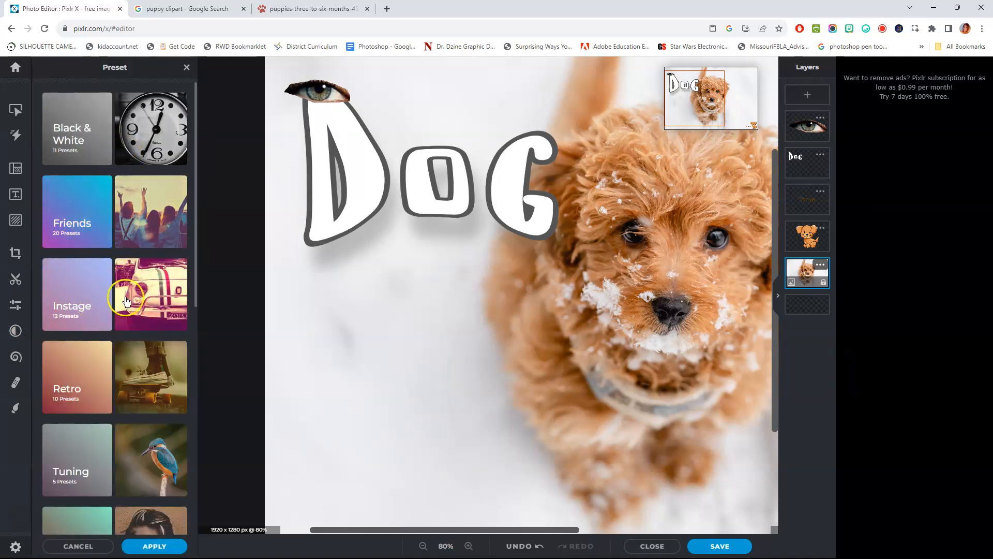
{"action": "left_click", "coordinate": [155, 309]}
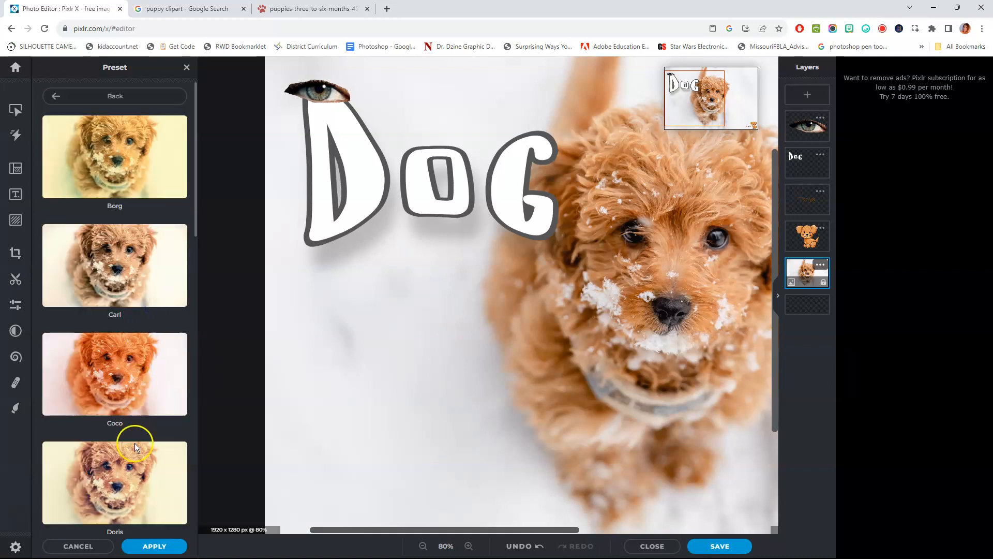
{"action": "left_click", "coordinate": [118, 384]}
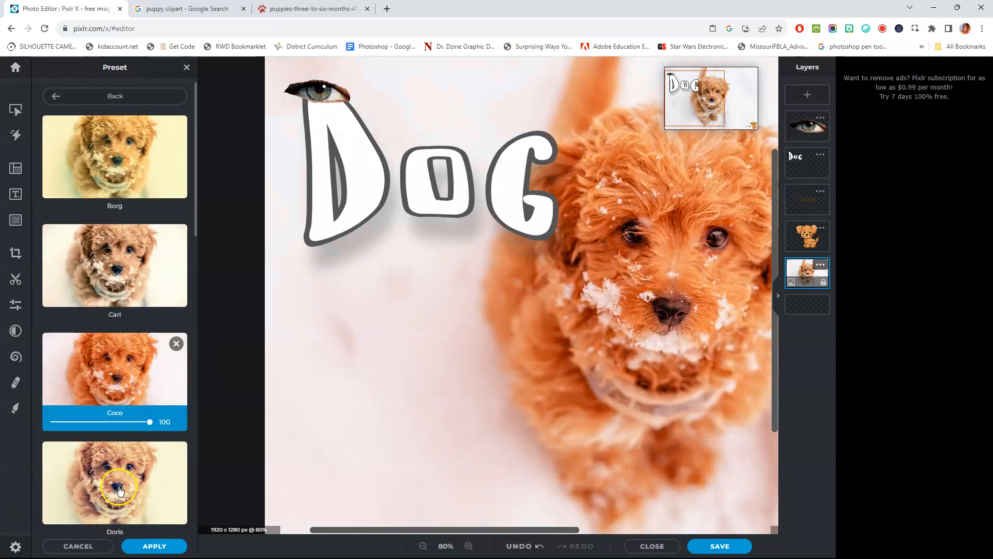
{"action": "left_click", "coordinate": [119, 489]}
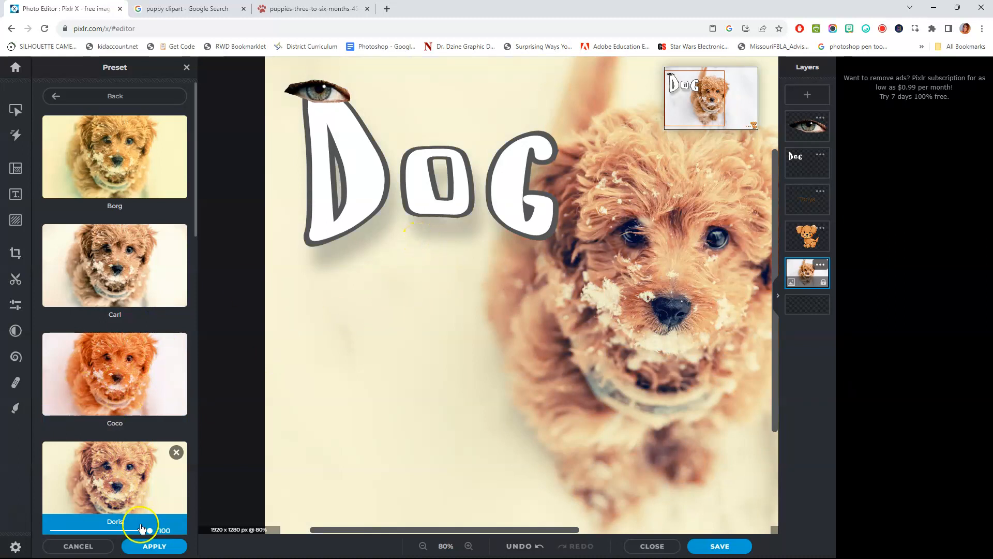
{"action": "left_click", "coordinate": [155, 546]}
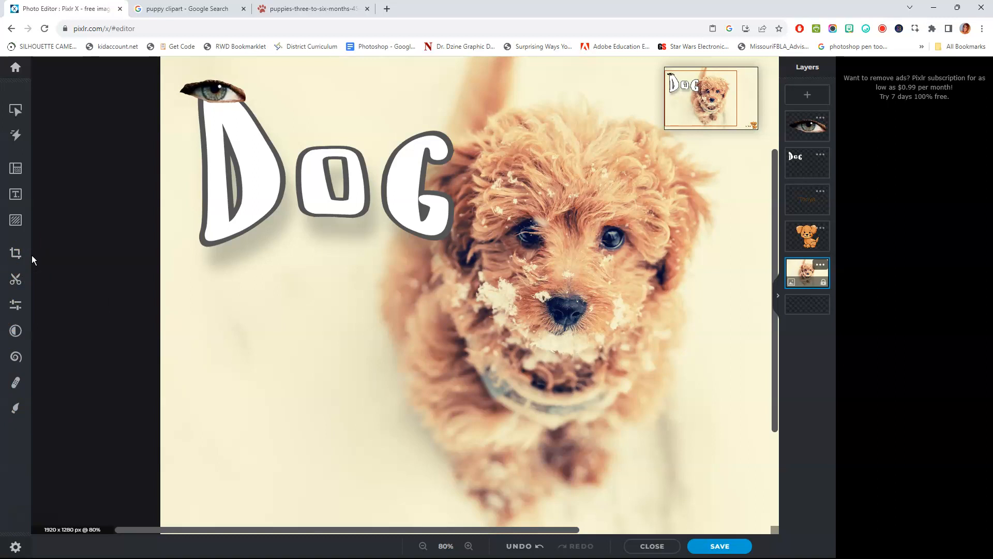
- Compare the PNG and JPG save options, start saving a High quality JPG at 1920 x 1280, and cancel the save
{"action": "left_click", "coordinate": [423, 546]}
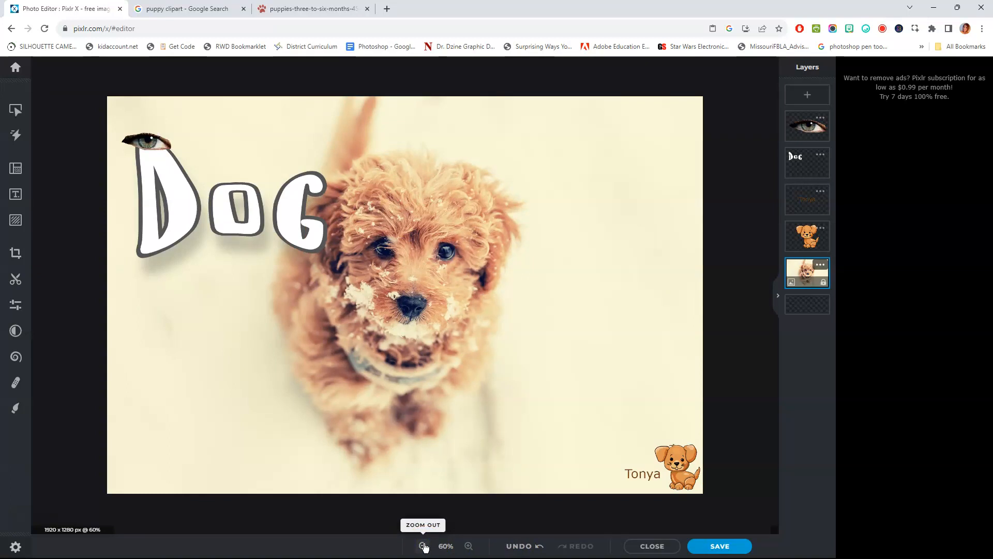
{"action": "left_click", "coordinate": [728, 548]}
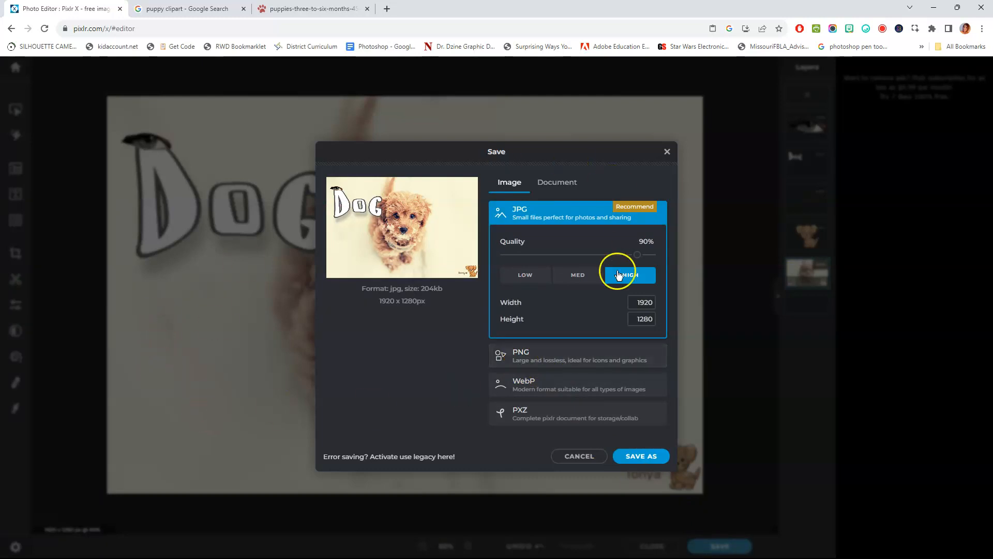
{"action": "left_click", "coordinate": [528, 357]}
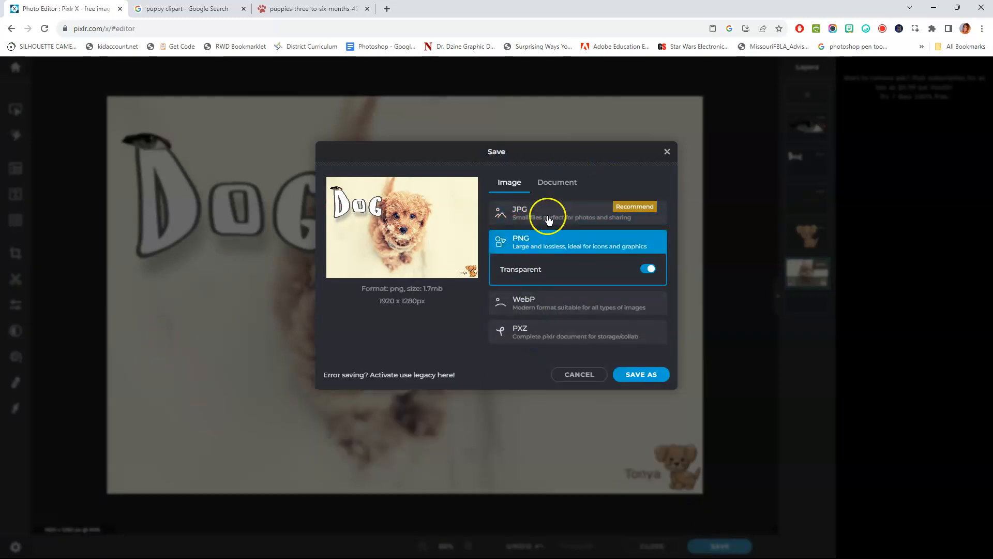
{"action": "left_click", "coordinate": [549, 217]}
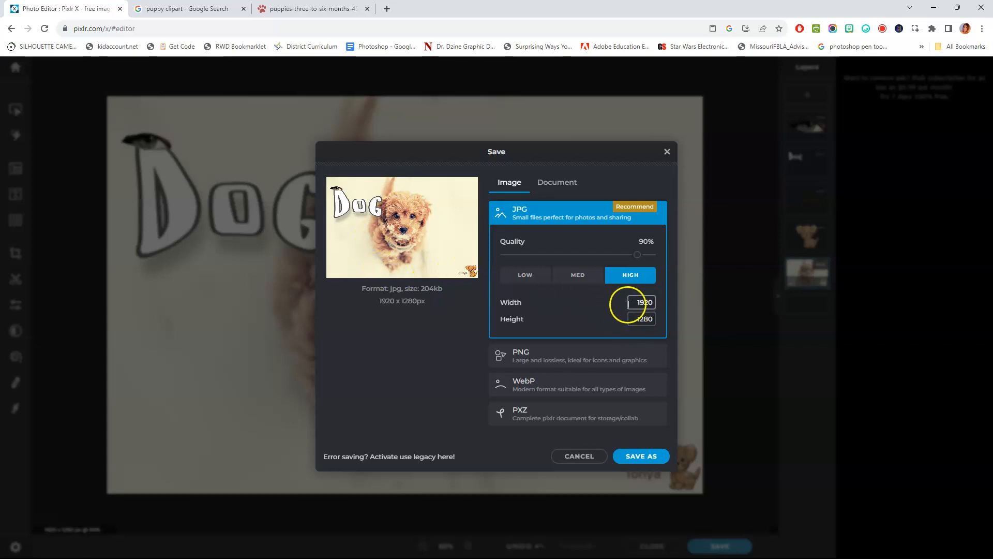
{"action": "left_click", "coordinate": [650, 456]}
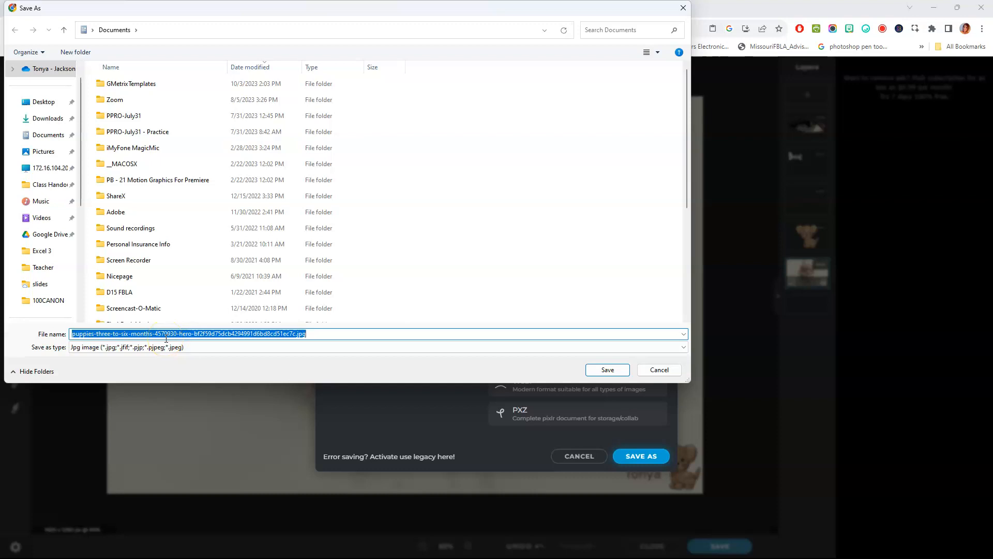
{"action": "left_click", "coordinate": [661, 370]}
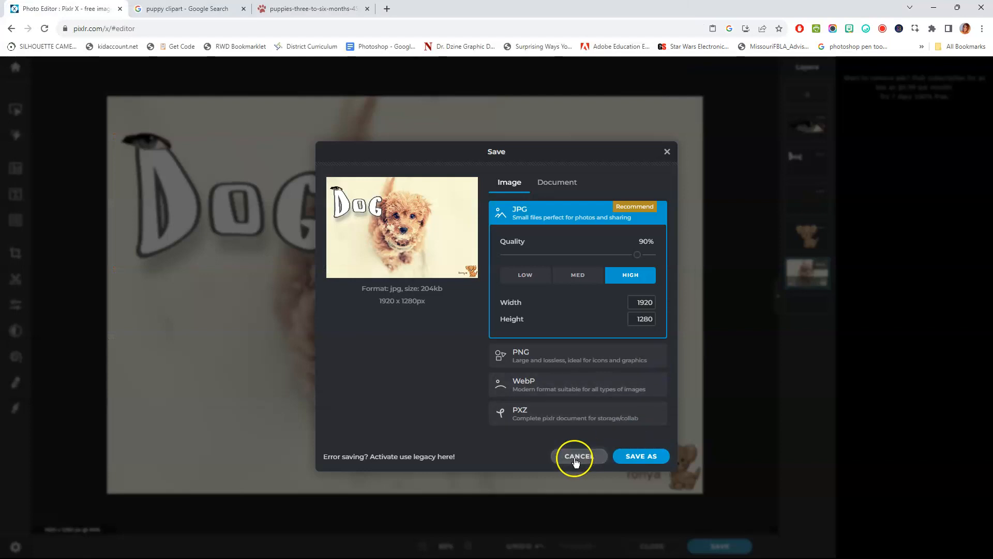
{"action": "left_click", "coordinate": [572, 455]}
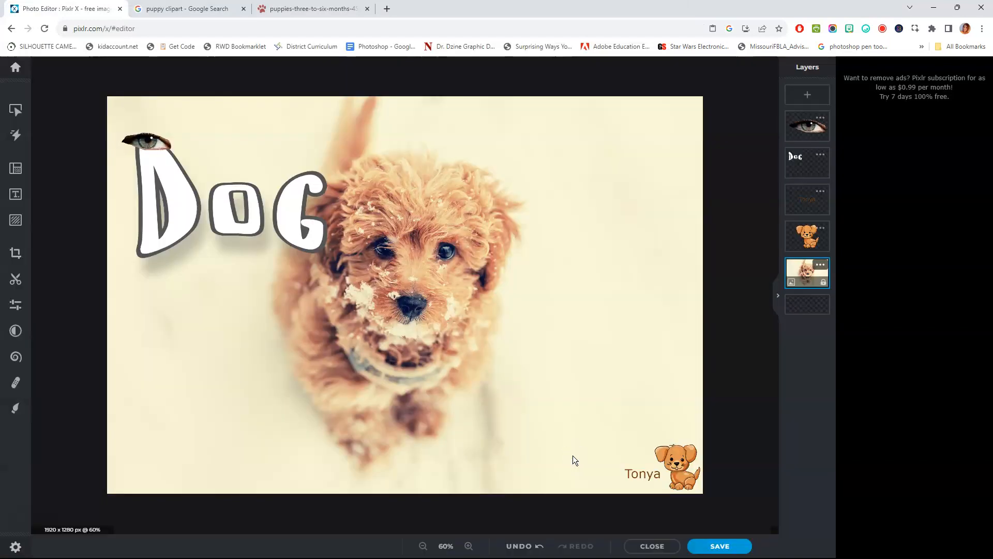